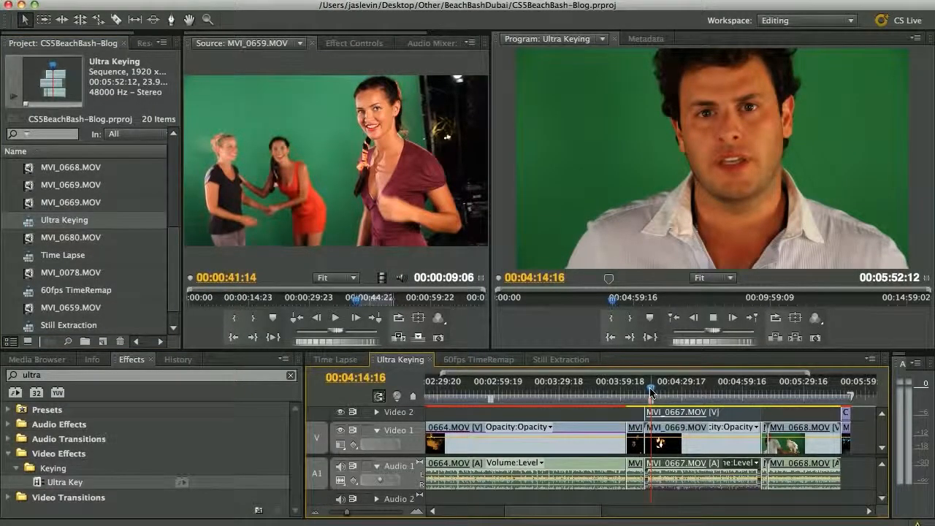
Step: Preview the green-screen footage in the Ultra Keying sequence, then return the playhead to 00:04:14:16
key("space")
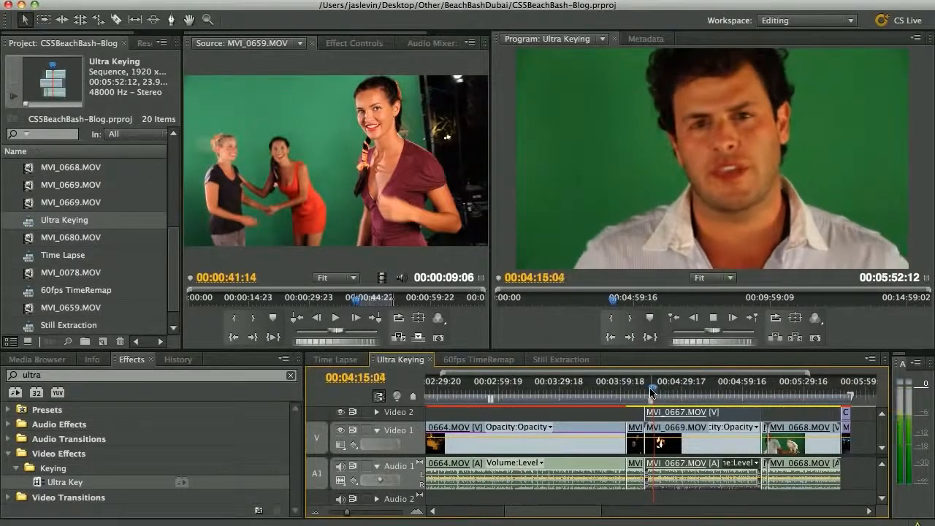
left_click(815, 318)
mouse_move(774, 483)
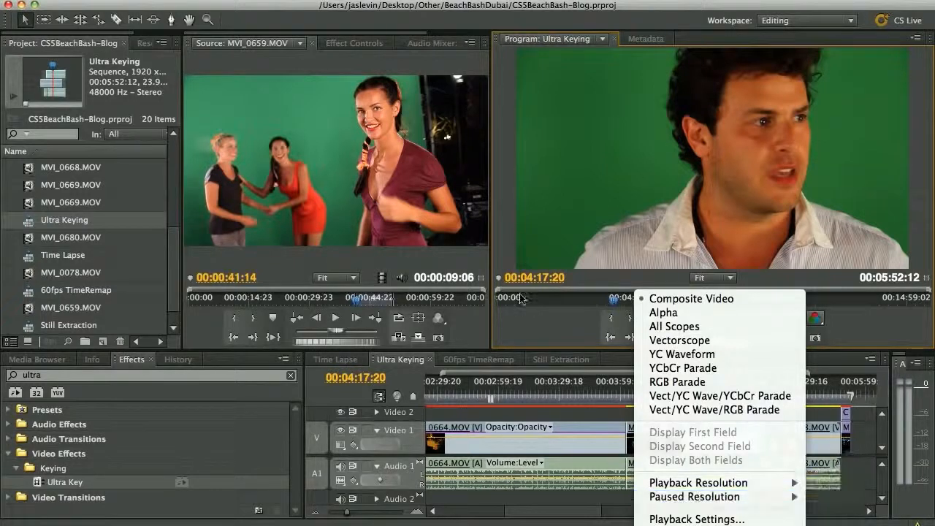
left_click(541, 315)
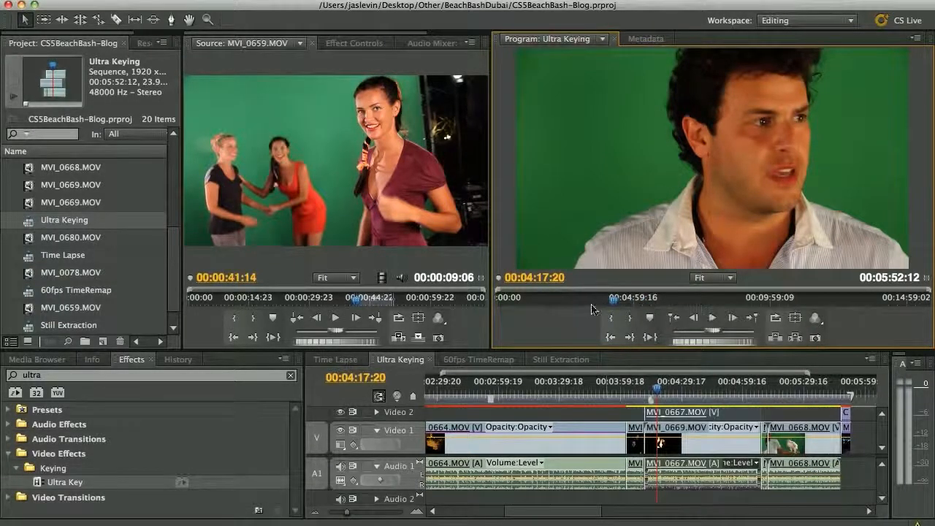
left_click_drag(656, 401, 651, 395)
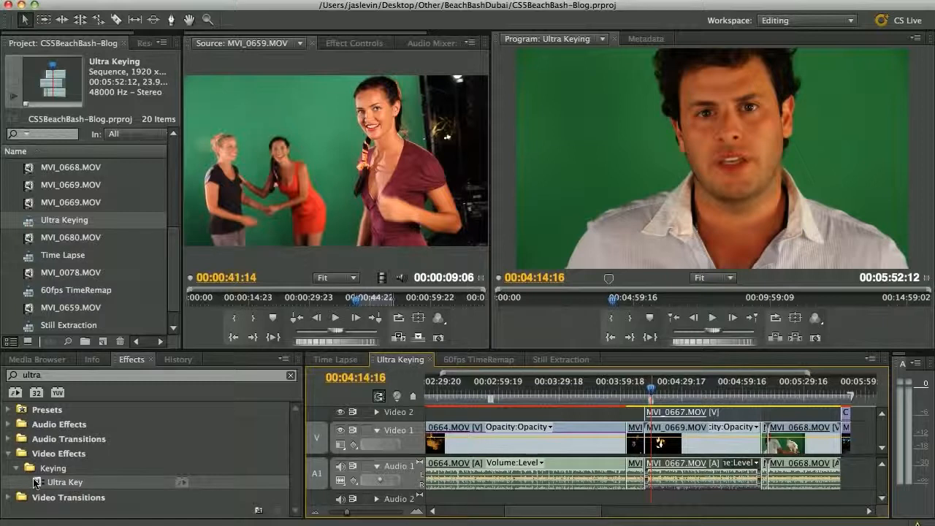
Step: Apply the Ultra Key effect to MVI_0667.MOV on Video 2 and sample the green background as its key color
left_click_drag(32, 482, 699, 422)
left_click(353, 43)
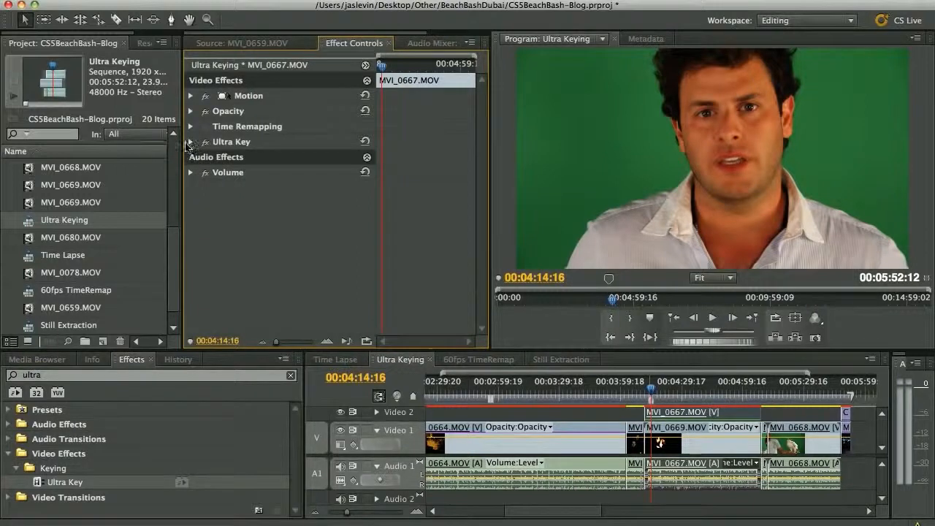
left_click(190, 142)
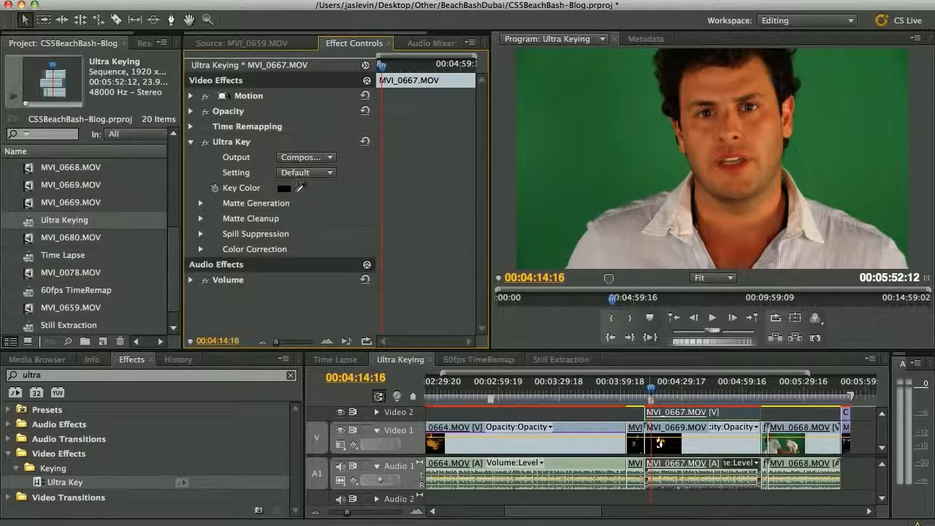
left_click_drag(300, 187, 568, 200)
left_click_drag(566, 202, 570, 229)
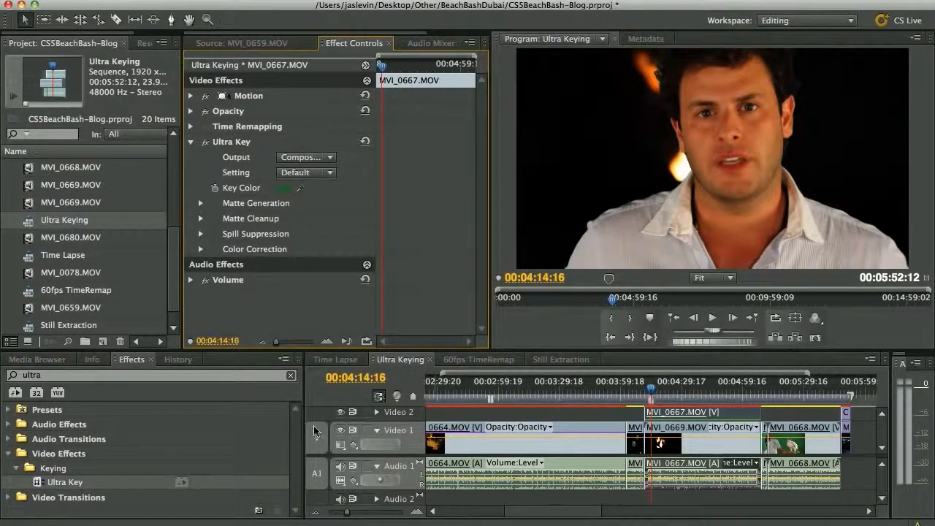
Step: Hide Video 1 and inspect the keyed clip in the maximized Program monitor, restoring the layout when done
left_click(339, 431)
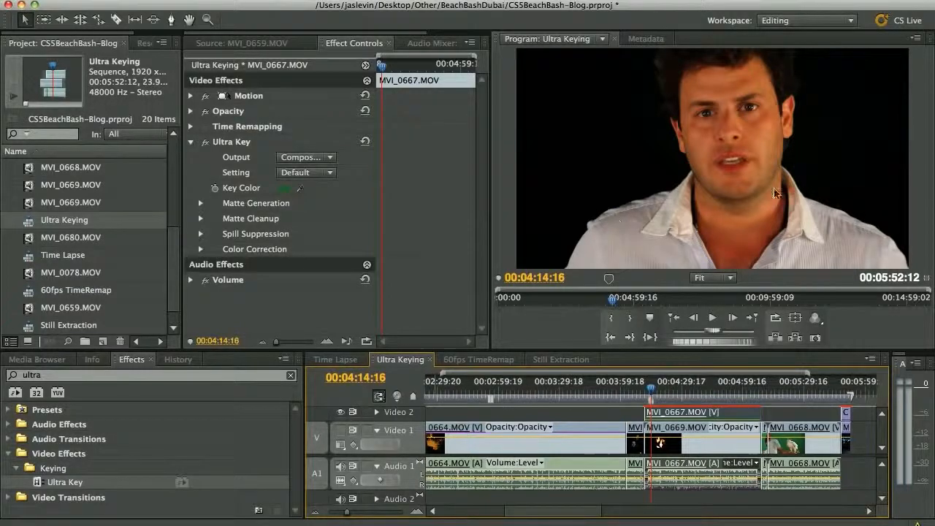
key("grave")
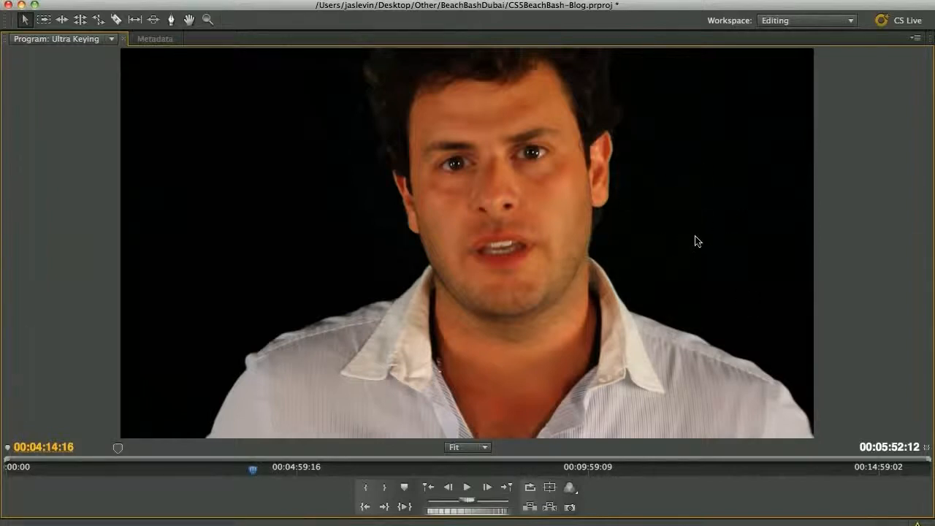
key("grave")
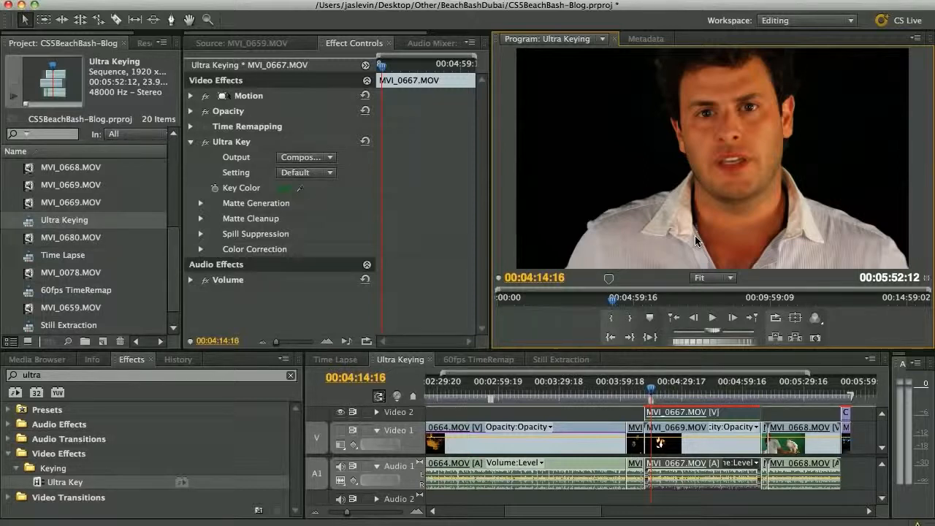
Step: Expand all Ultra Key parameter groups and, with Alpha Channel as the output, set the Matte Generation Shadow to 17
left_click(200, 249)
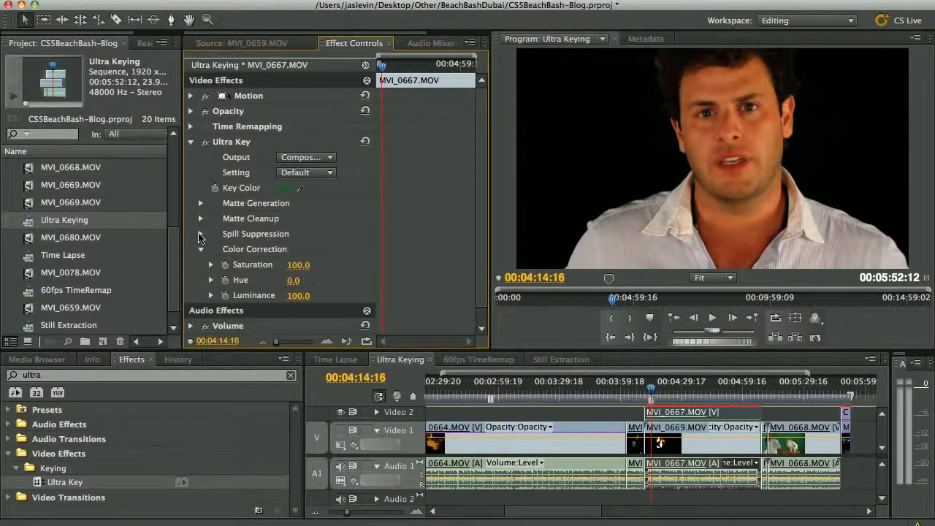
left_click(200, 234)
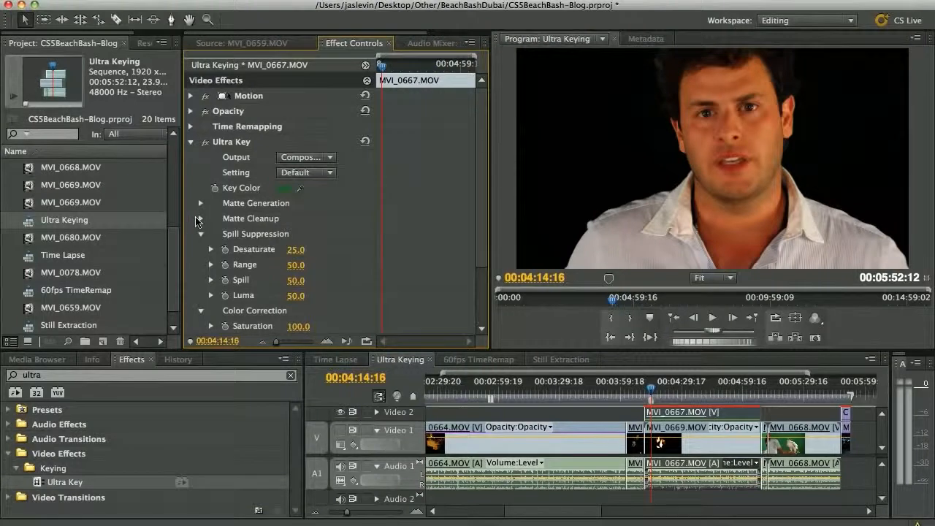
left_click(201, 219)
left_click(200, 203)
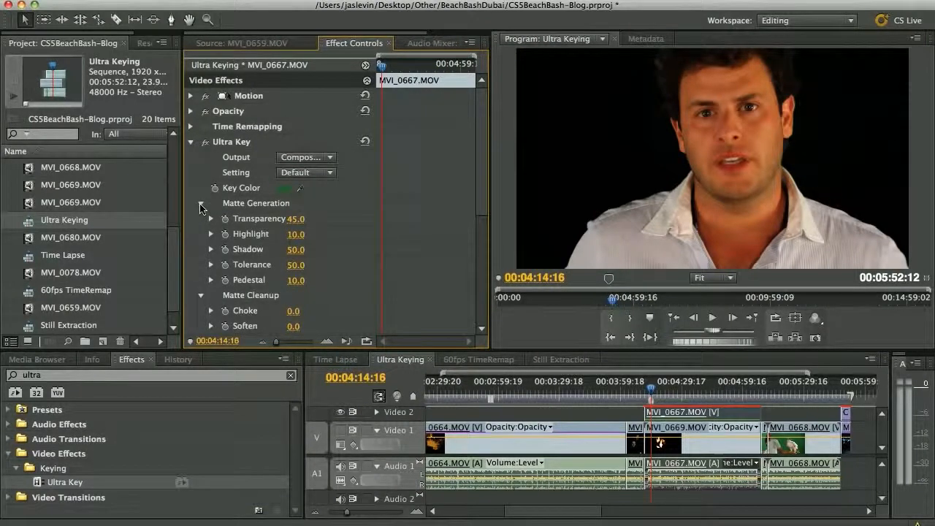
left_click(314, 158)
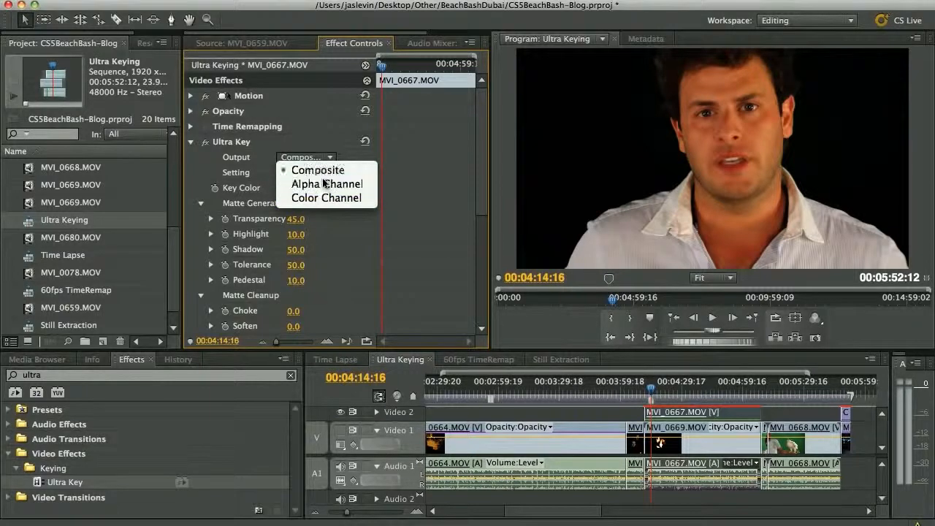
left_click(327, 184)
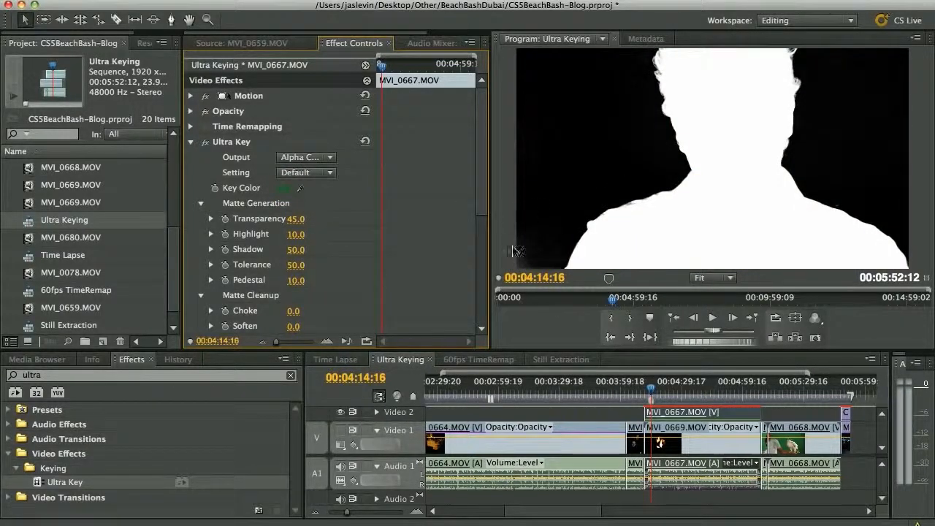
left_click_drag(294, 251, 299, 258)
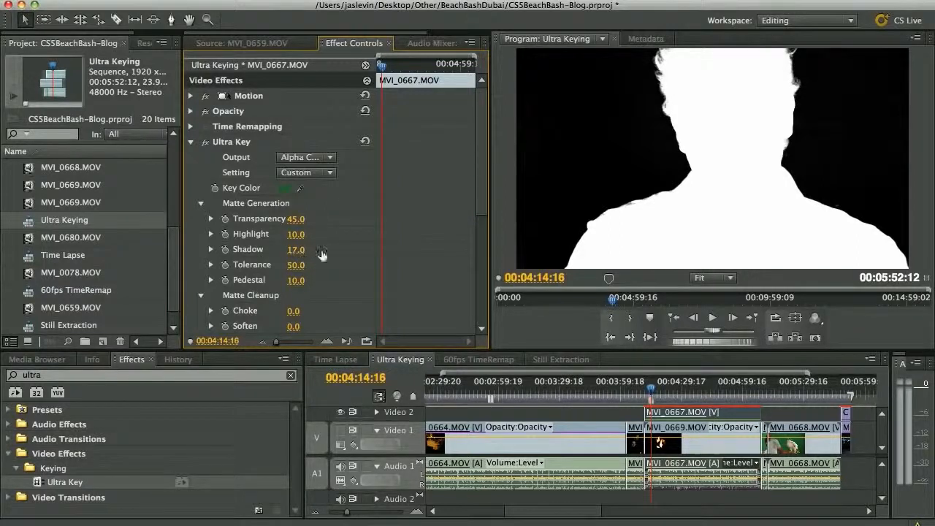
Step: Switch the Ultra Key output to Color Channel and set the Spill Suppression Desaturate value to 55
left_click(298, 163)
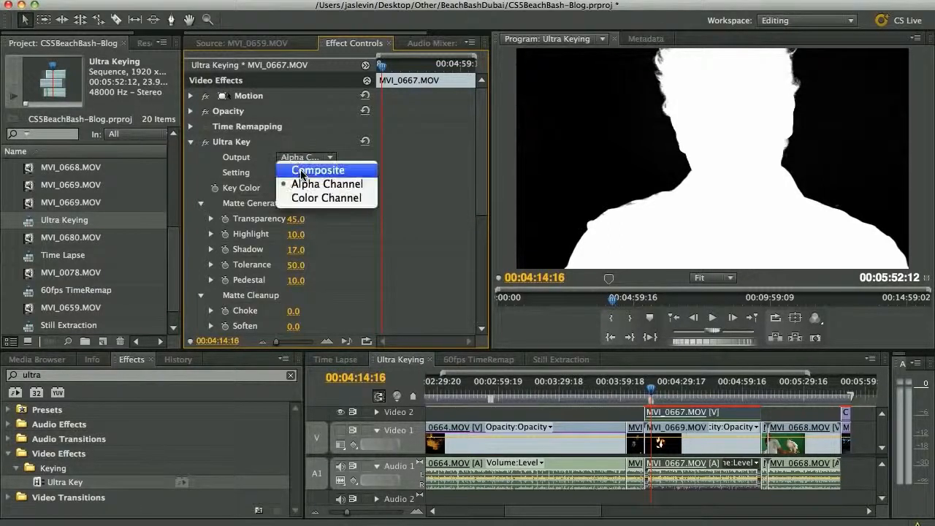
left_click(317, 205)
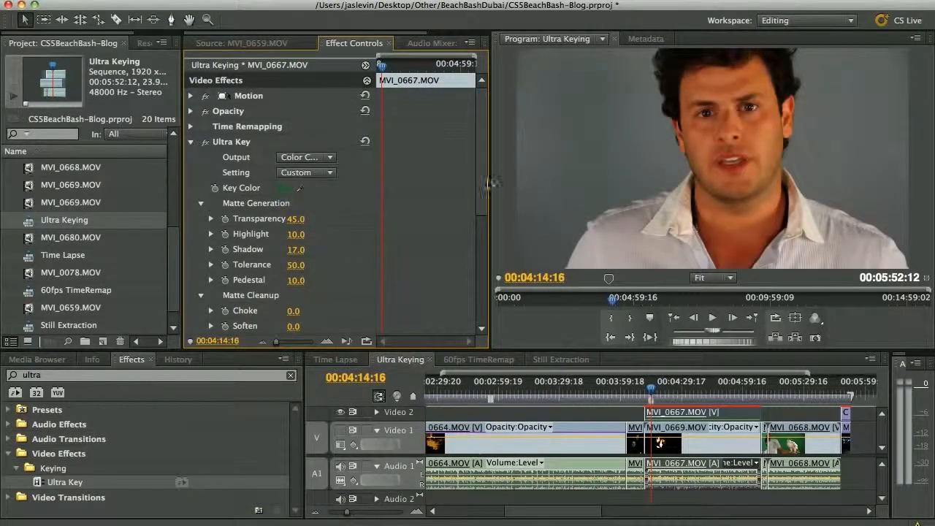
left_click_drag(485, 184, 486, 263)
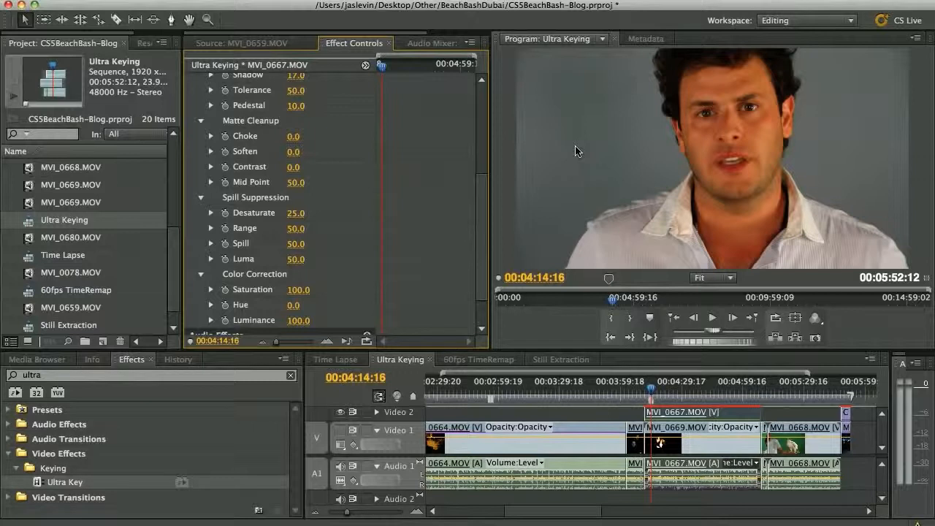
Step: Return the Ultra Key output to Composite and set the Matte Cleanup Choke to 13
scroll(453, 182, "up", 5)
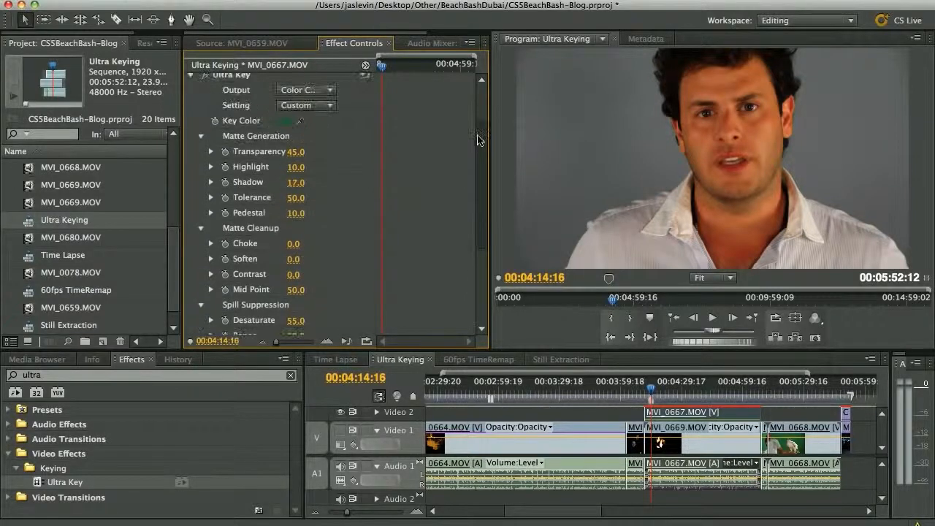
left_click(326, 89)
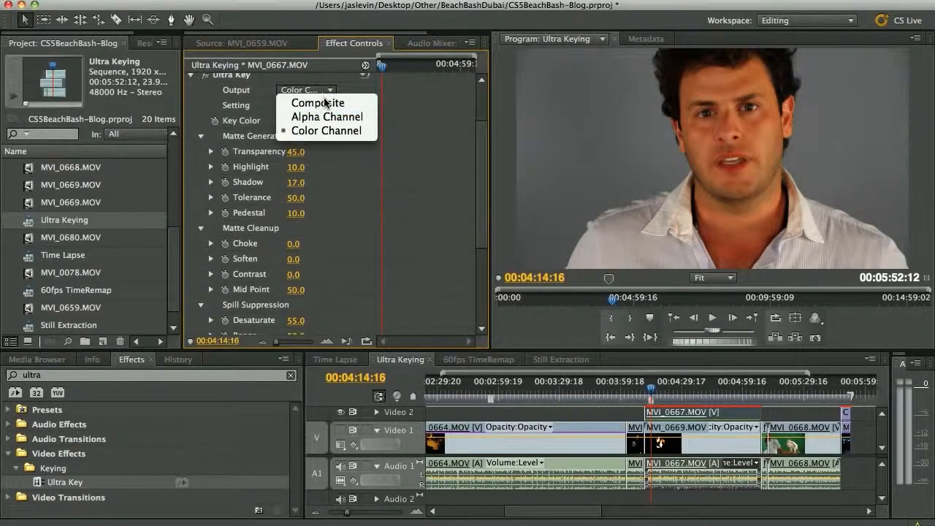
left_click(331, 155)
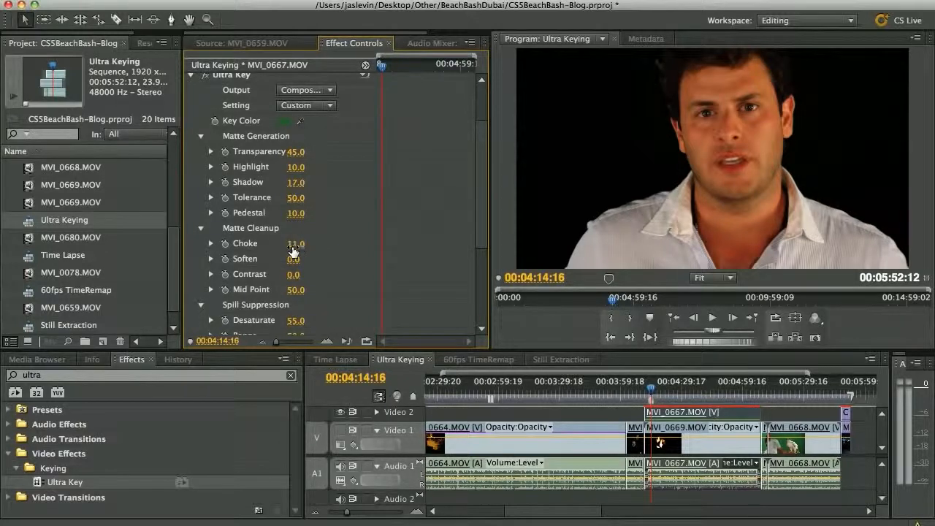
left_click_drag(292, 251, 292, 250)
Step: Set the Program monitor's playback resolution to Full and play the keyed clip up to 00:04:21:14
left_click(816, 318)
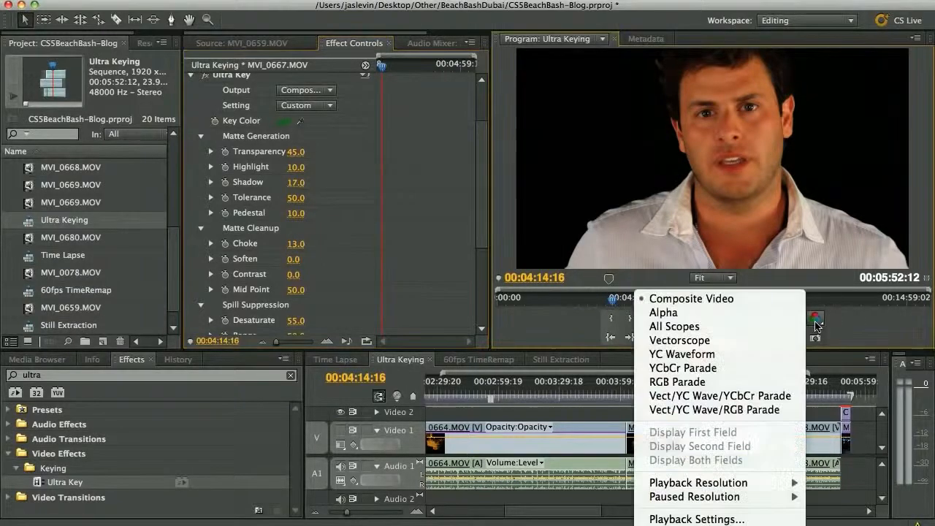
mouse_move(730, 482)
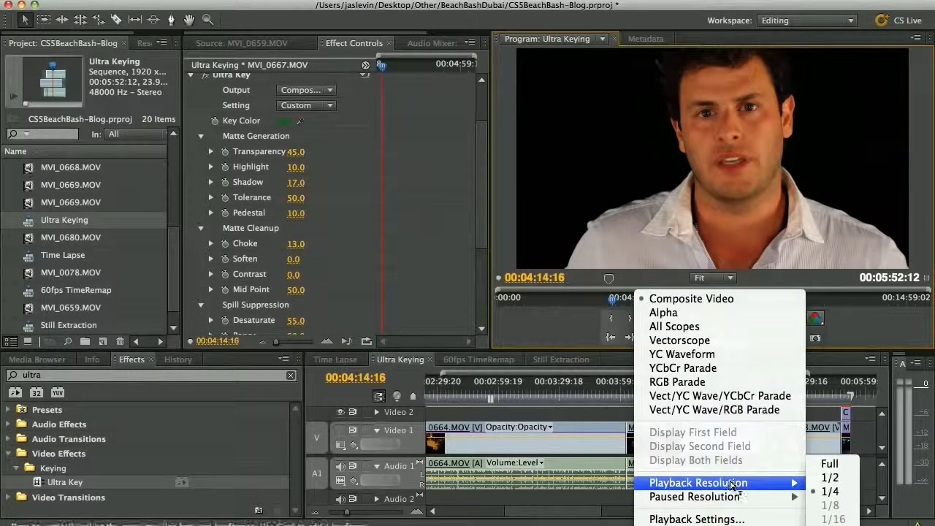
left_click(836, 463)
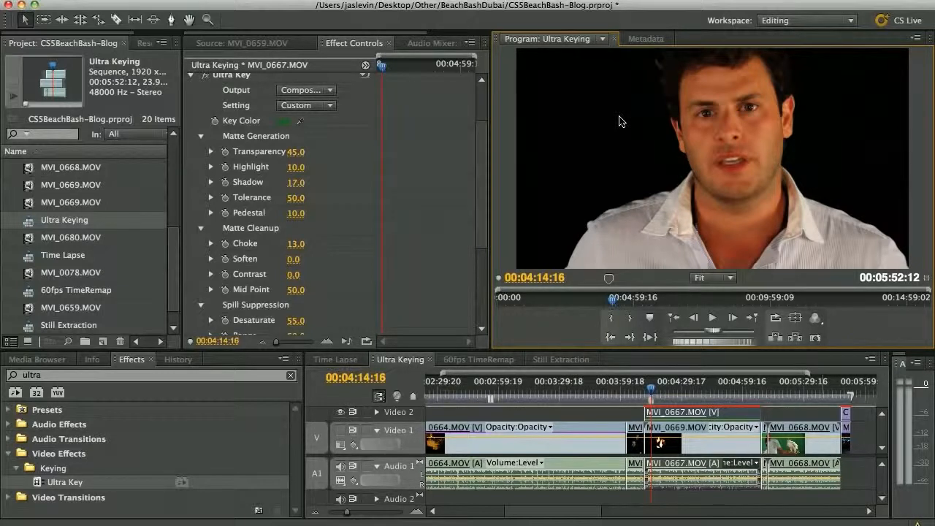
key("space")
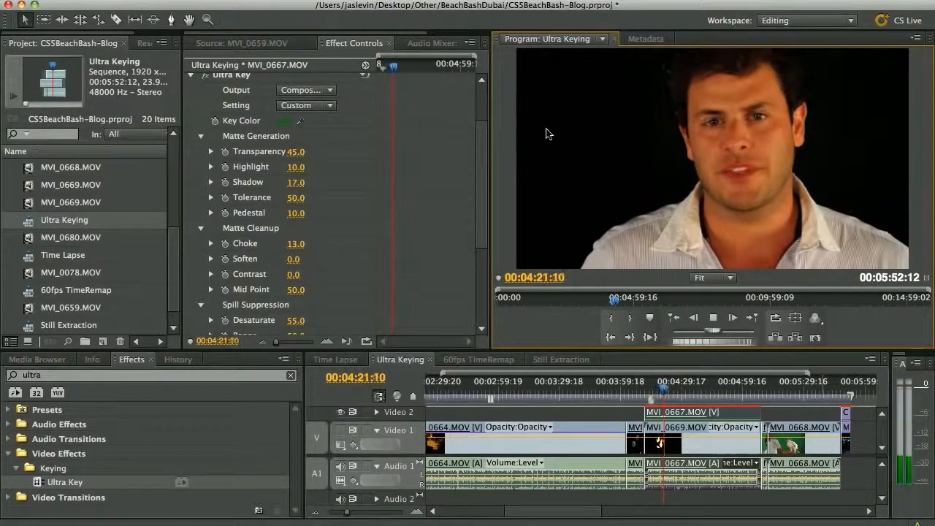
key("space")
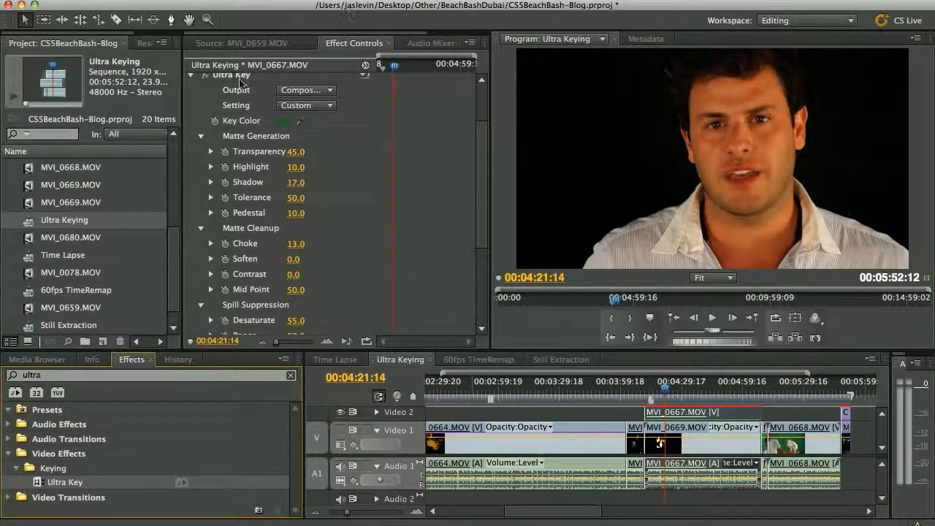
Step: Clear the effects search, expand the Presets folder and try to save the Ultra Key settings as a preset
left_click(270, 81)
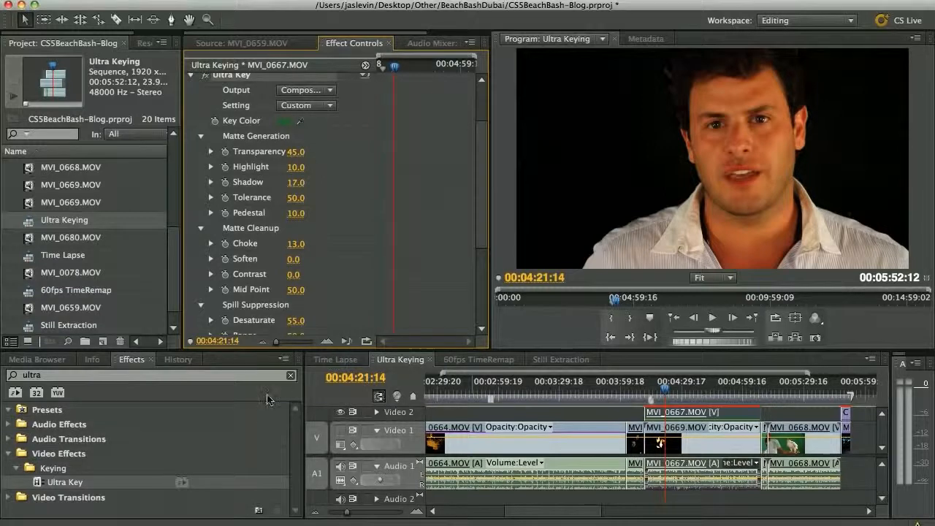
left_click(291, 376)
left_click(10, 411)
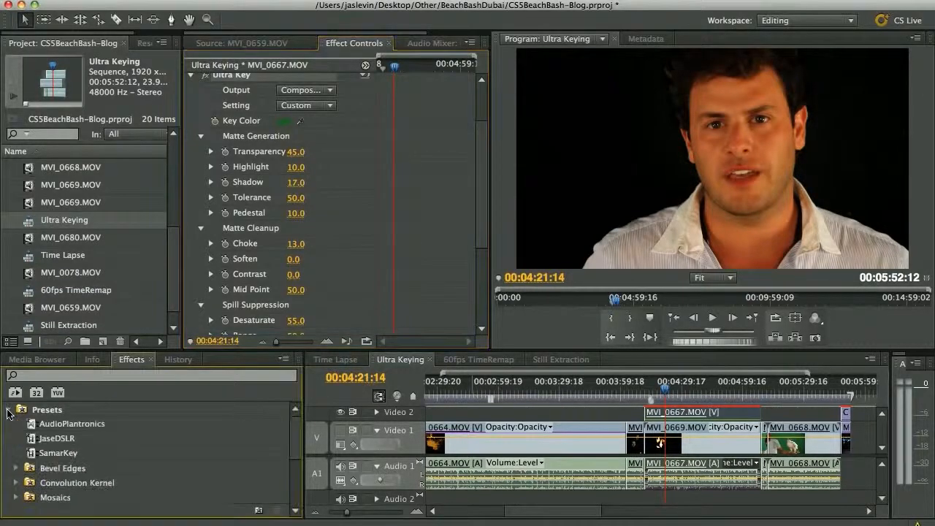
scroll(481, 184, "up", 5)
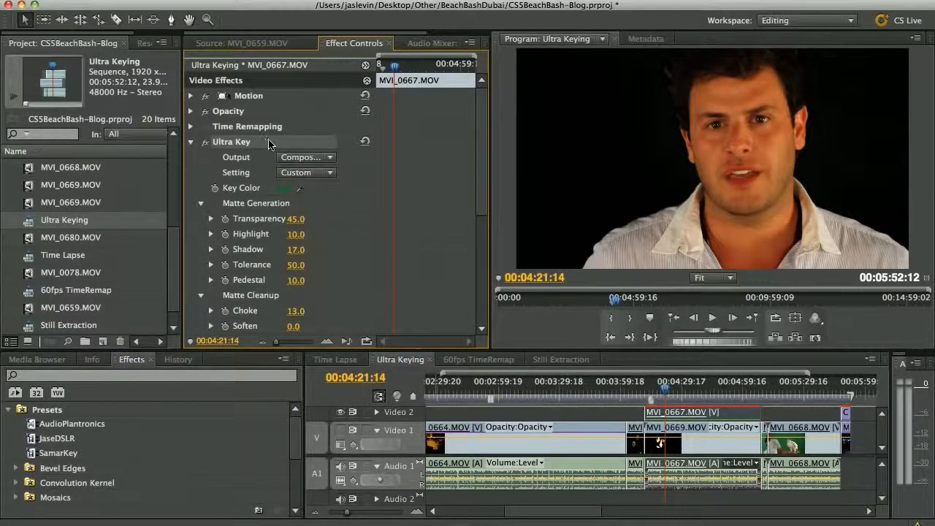
left_click(470, 44)
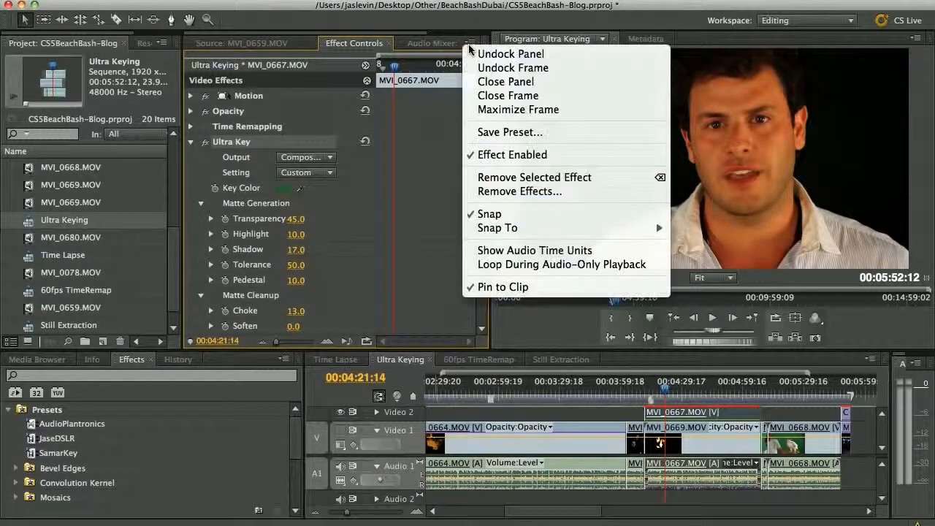
left_click(540, 132)
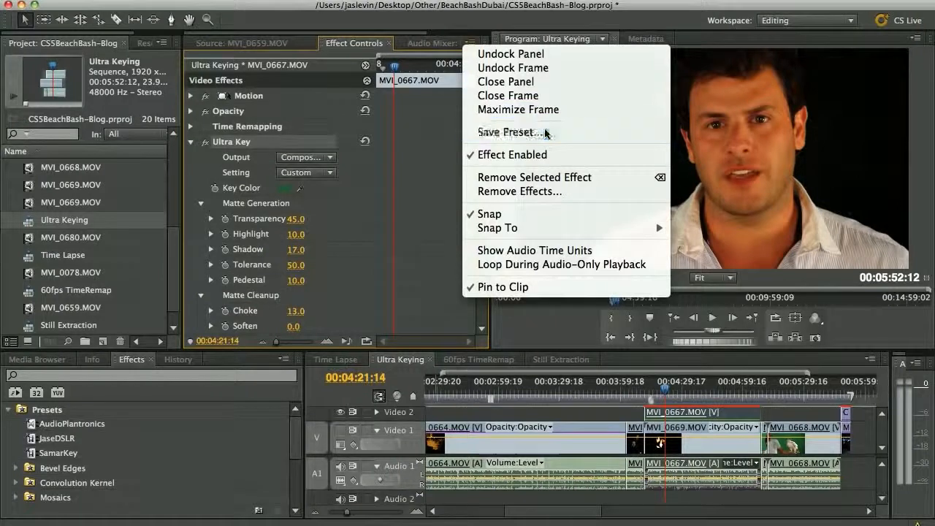
key("Return")
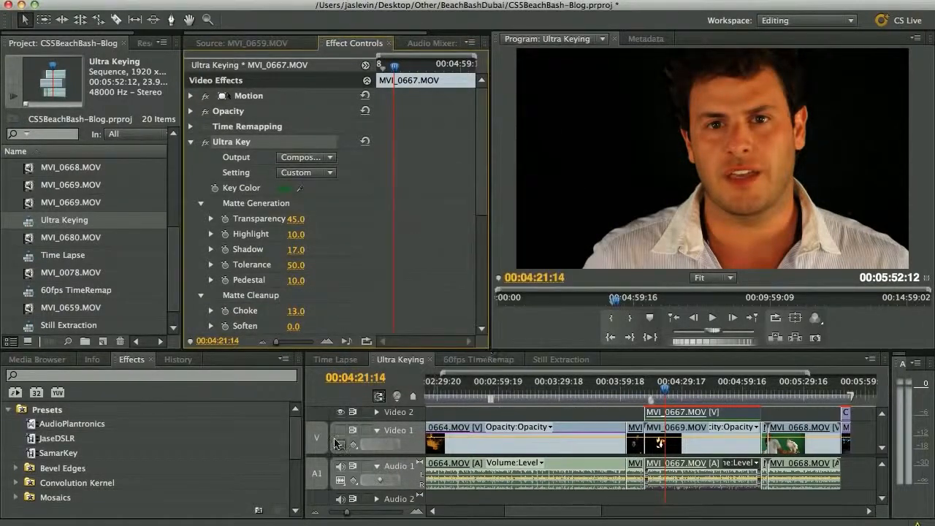
Step: Show Video 1 again and play the keyed composite at 1/4 playback resolution
left_click(816, 318)
mouse_move(774, 483)
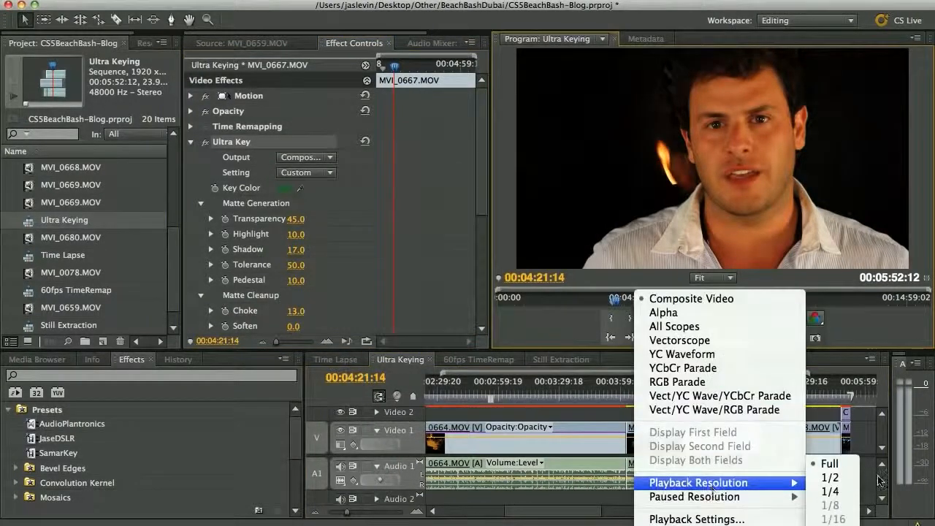
left_click(830, 492)
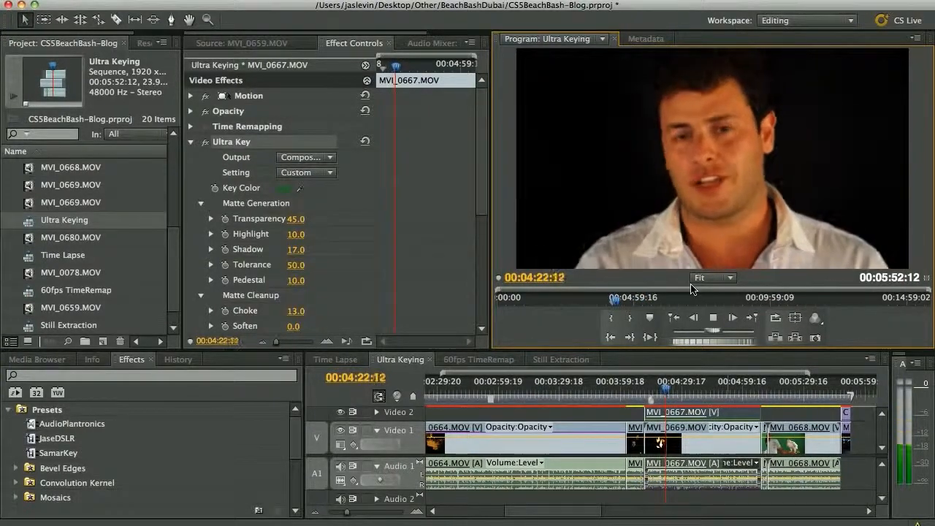
Step: Open the 60fps TimeRemap sequence, make the Video 1 track taller and display the Time Remapping Speed line on MVI_0078.MOV
left_click(479, 359)
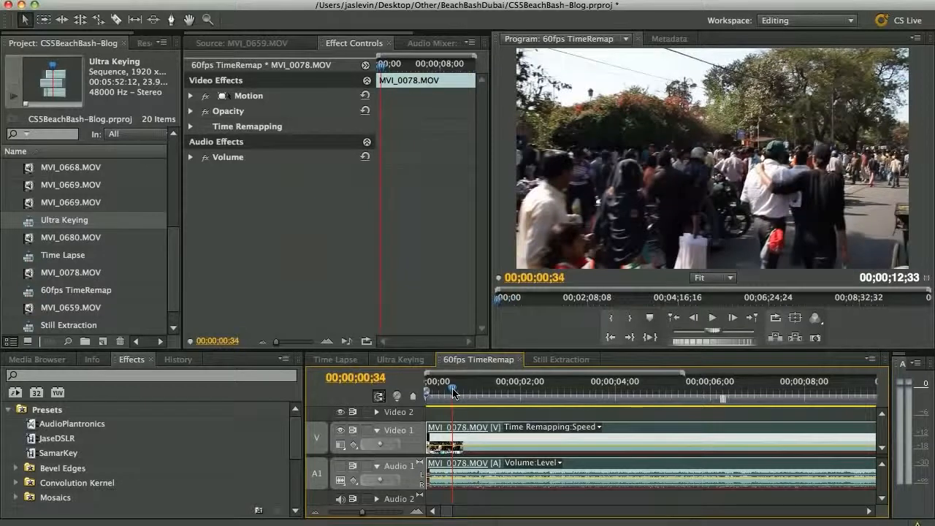
left_click_drag(453, 393, 432, 393)
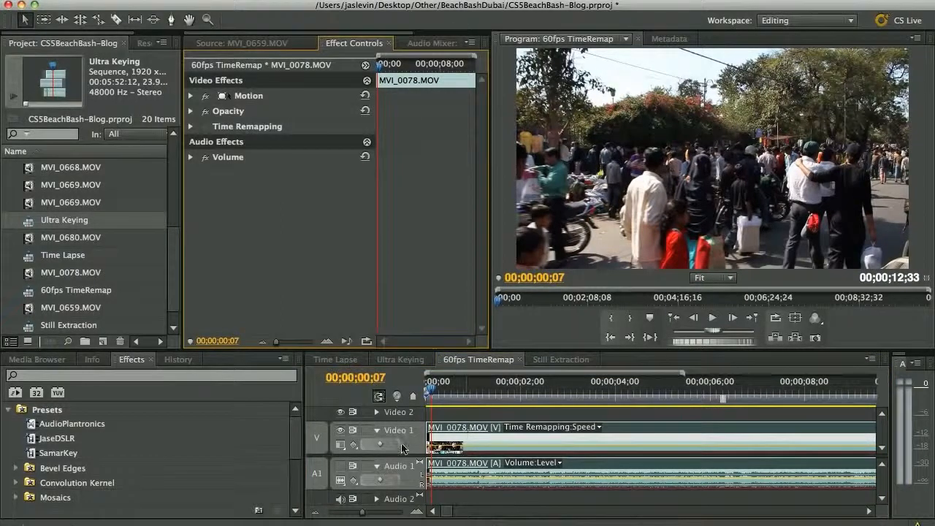
left_click_drag(406, 456, 406, 492)
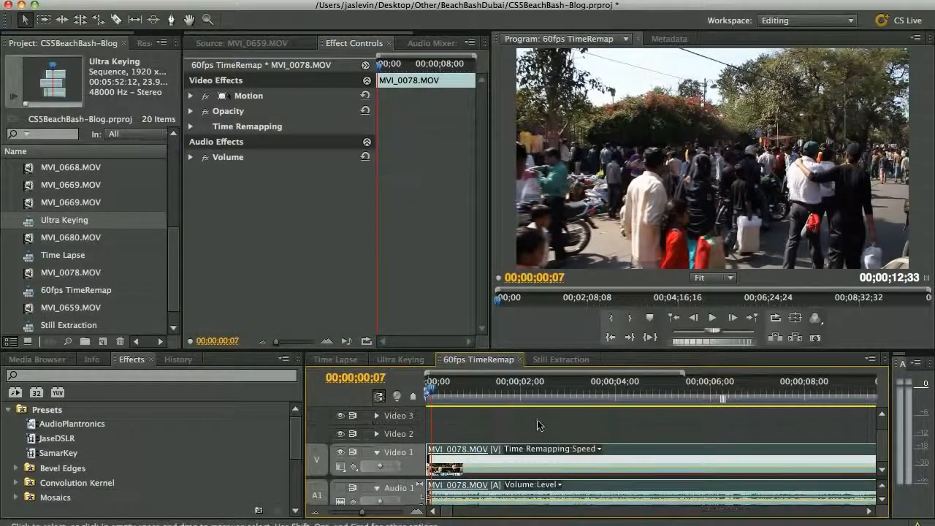
left_click_drag(385, 445, 385, 430)
left_click(599, 437)
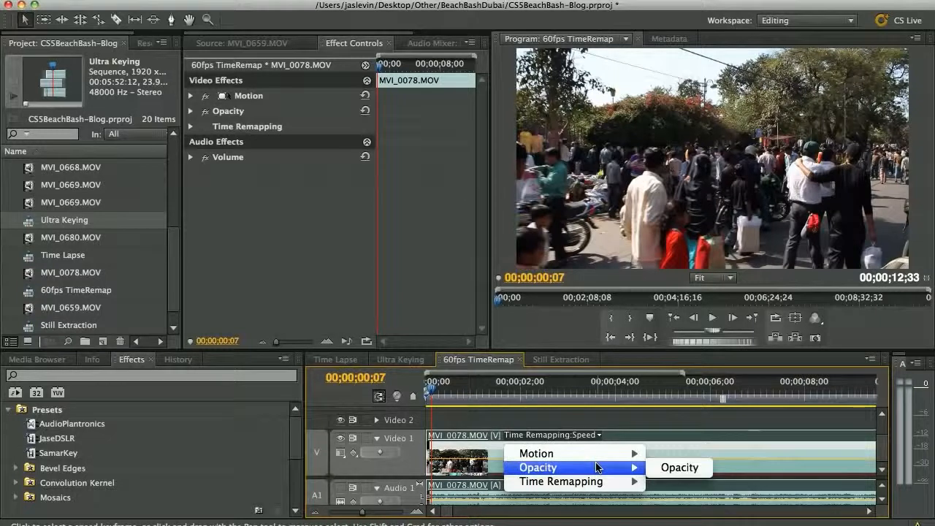
mouse_move(604, 482)
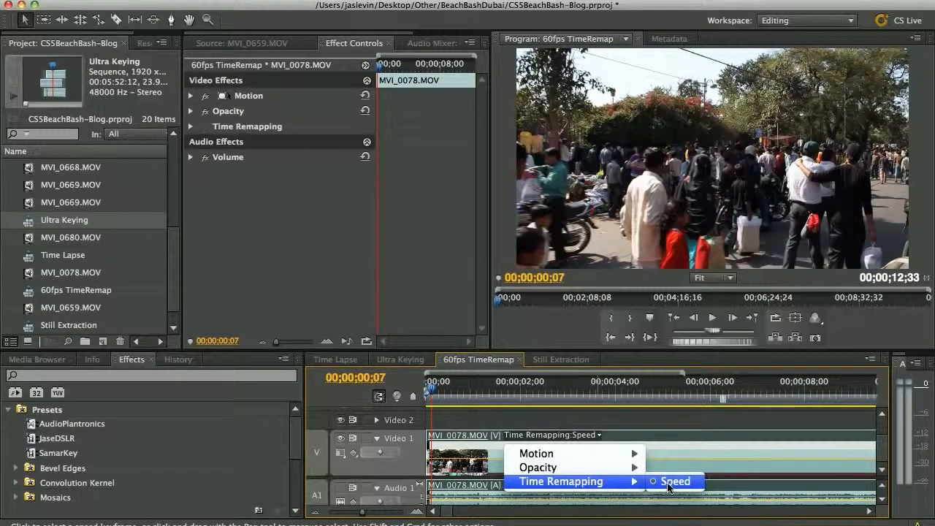
left_click(669, 482)
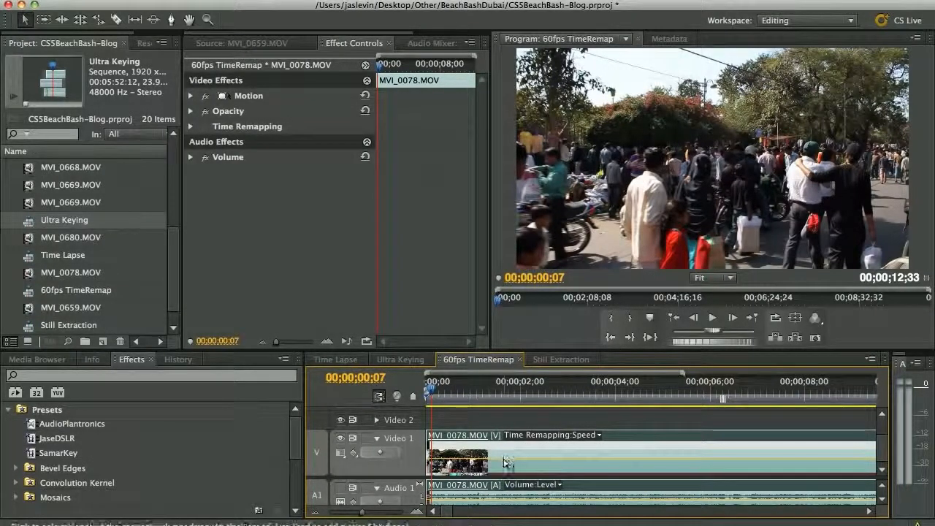
mouse_move(503, 459)
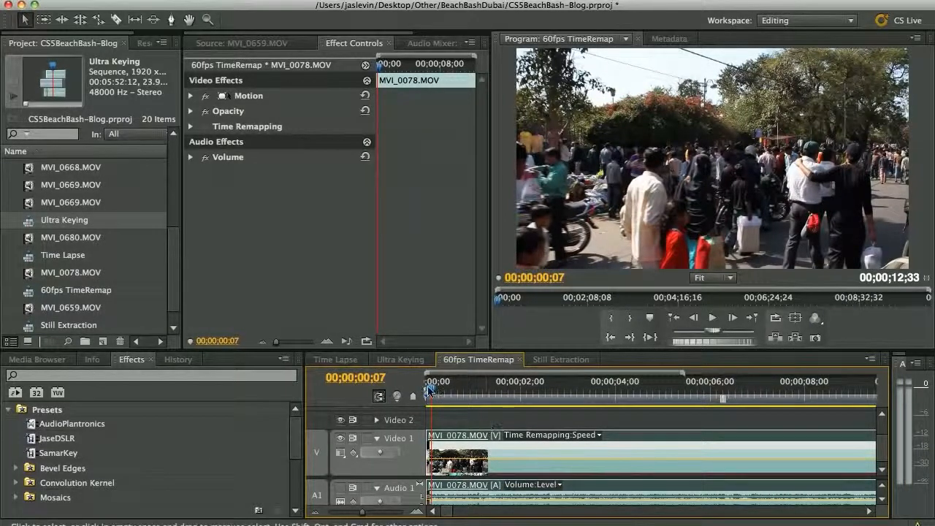
Step: Set the Program monitor's playback resolution to 1/4 and play the sequence up to 00;00;04;35
left_click(816, 318)
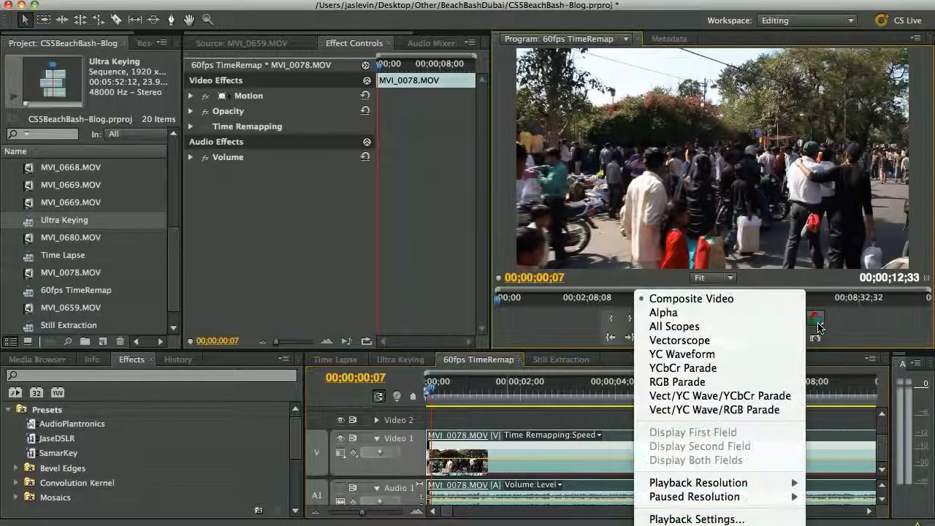
mouse_move(741, 488)
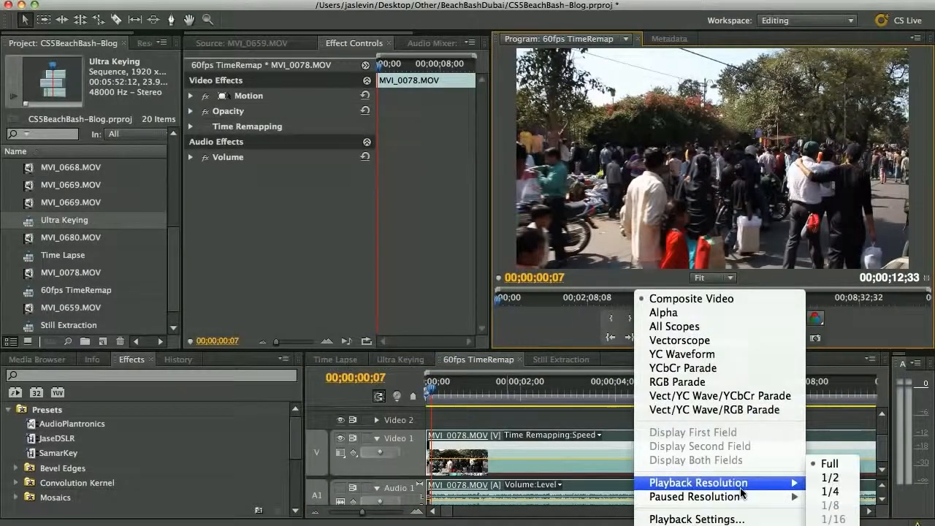
left_click(829, 489)
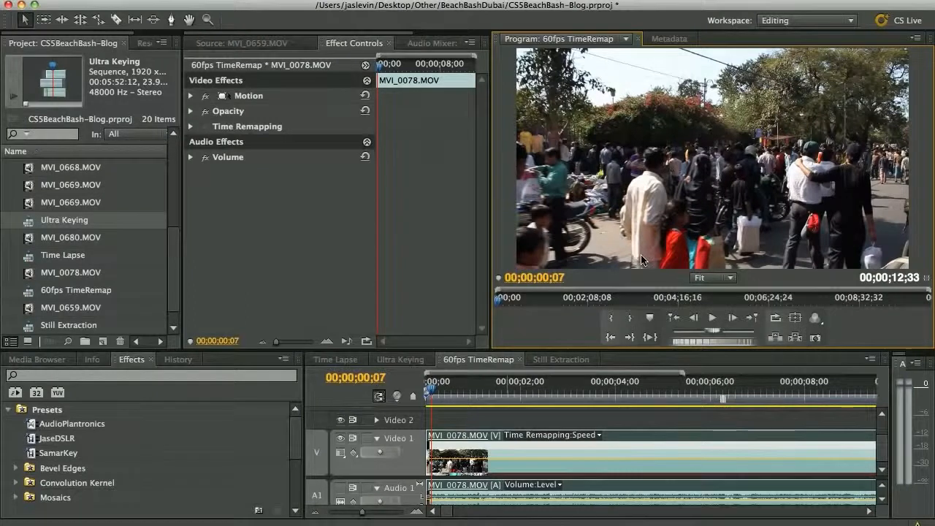
key("space")
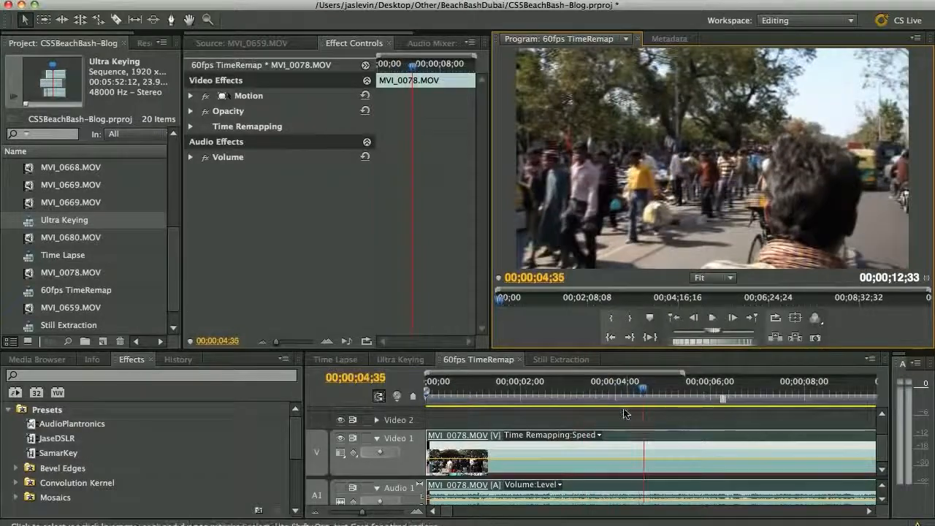
key("space")
Step: From the sequence start, lower MVI_0078.MOV's speed line until the clip lasts 00;00;25;06, and set the playback resolution to Full
key("Home")
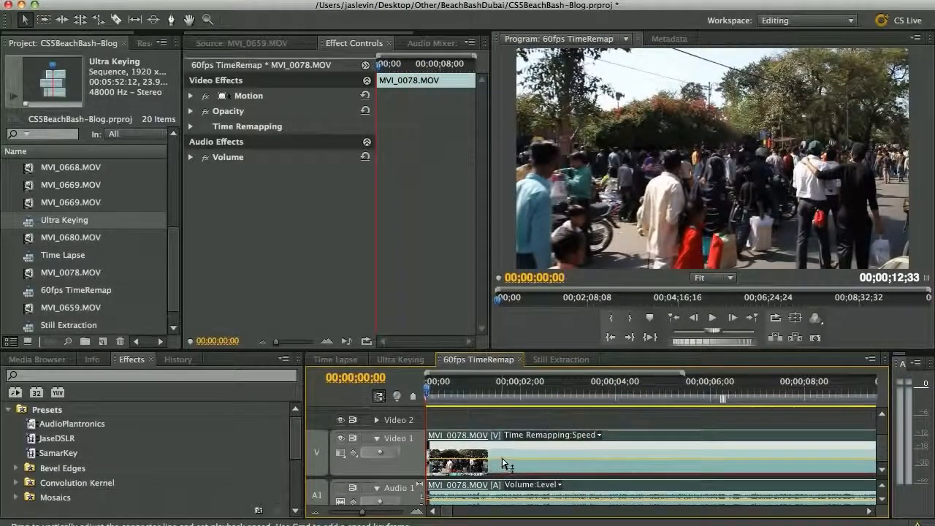
left_click_drag(502, 458, 503, 465)
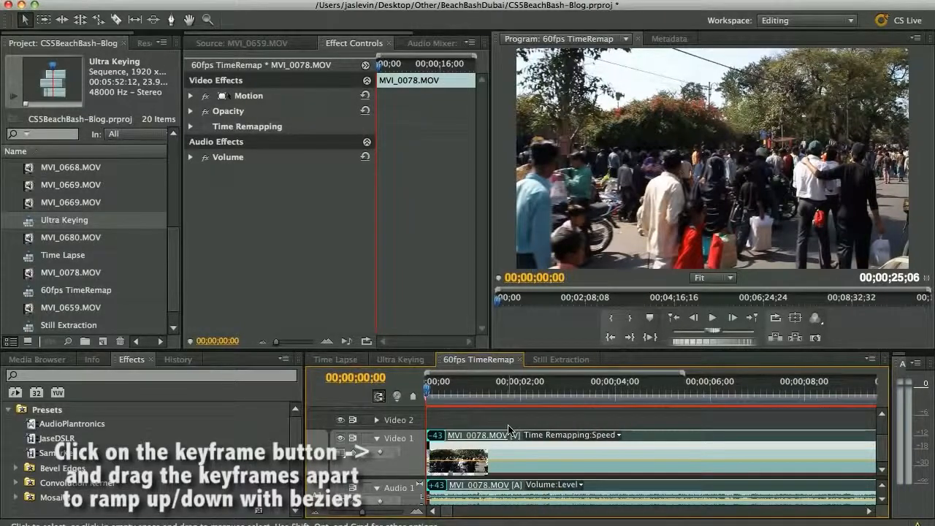
left_click(814, 322)
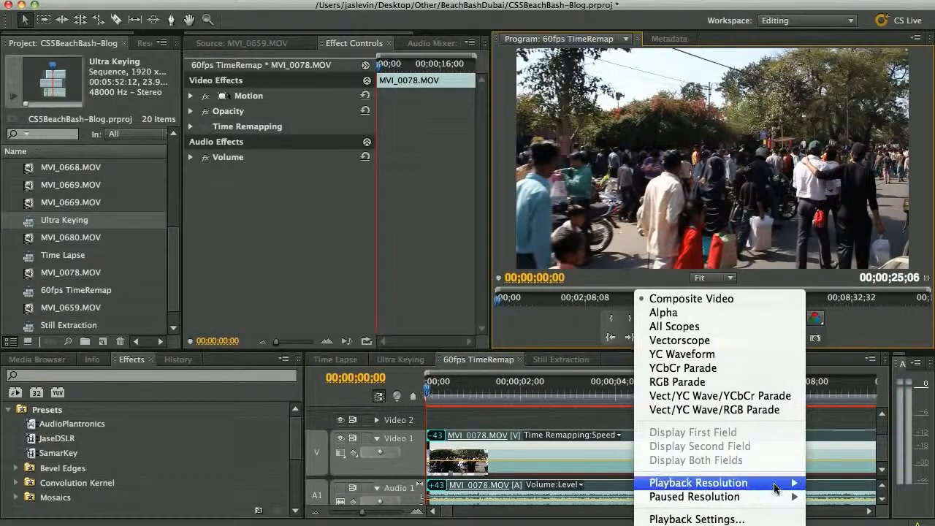
mouse_move(730, 483)
left_click(830, 463)
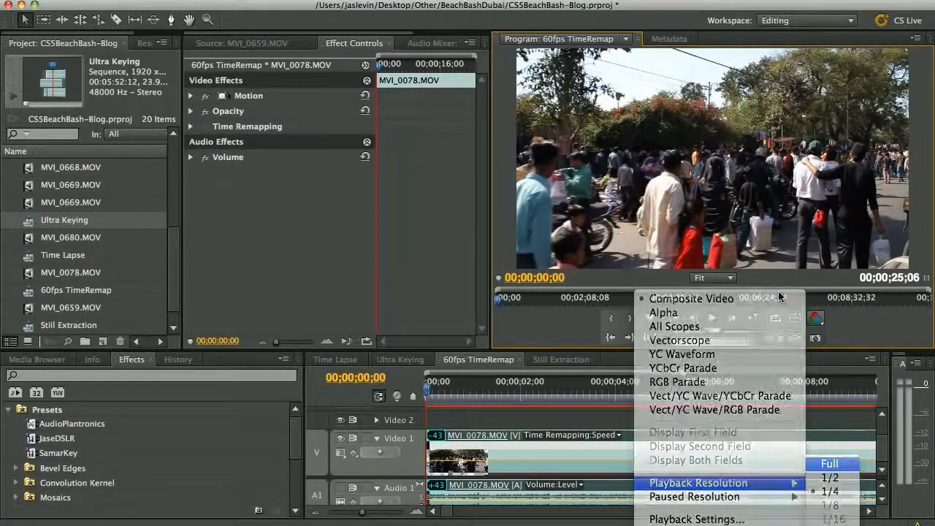
Step: Maximize the Program monitor at 50% zoom, play the slowed clip up to 00;00;17;06 and restore the workspace layout
key("grave")
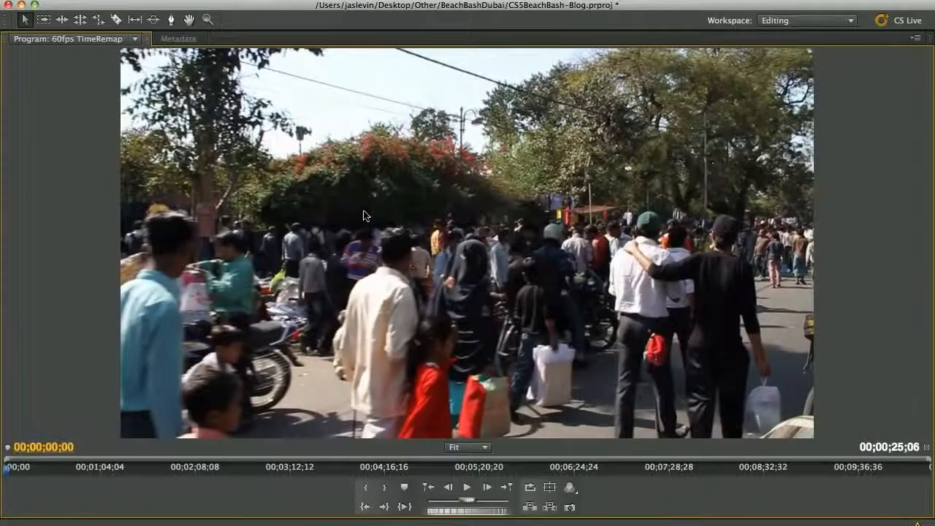
left_click(485, 447)
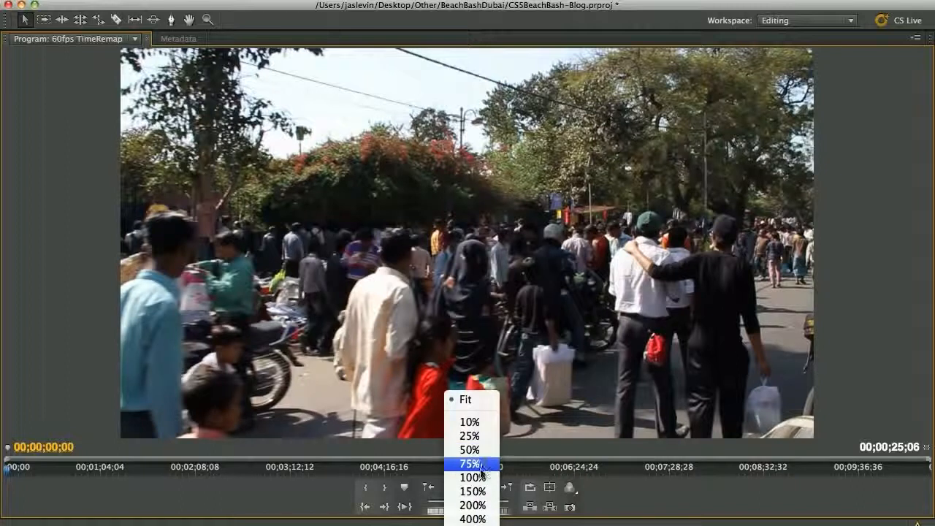
left_click(480, 450)
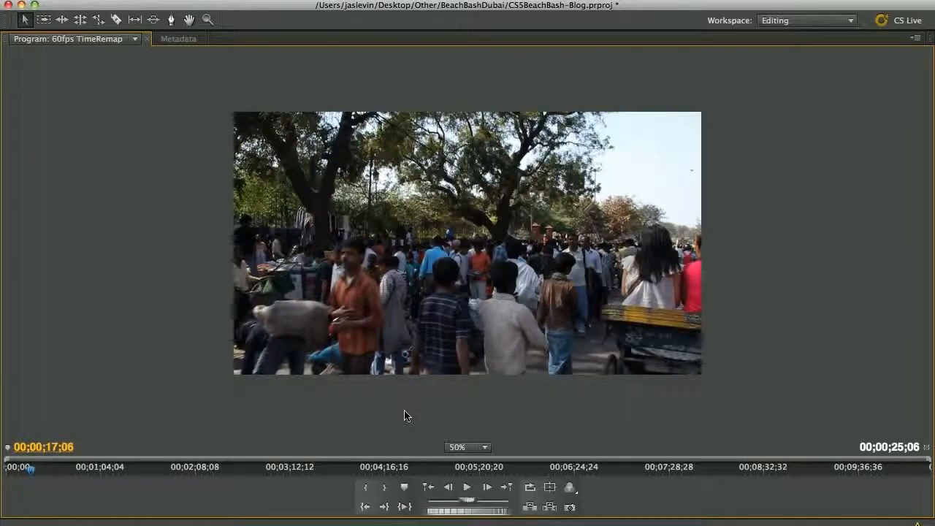
key("grave")
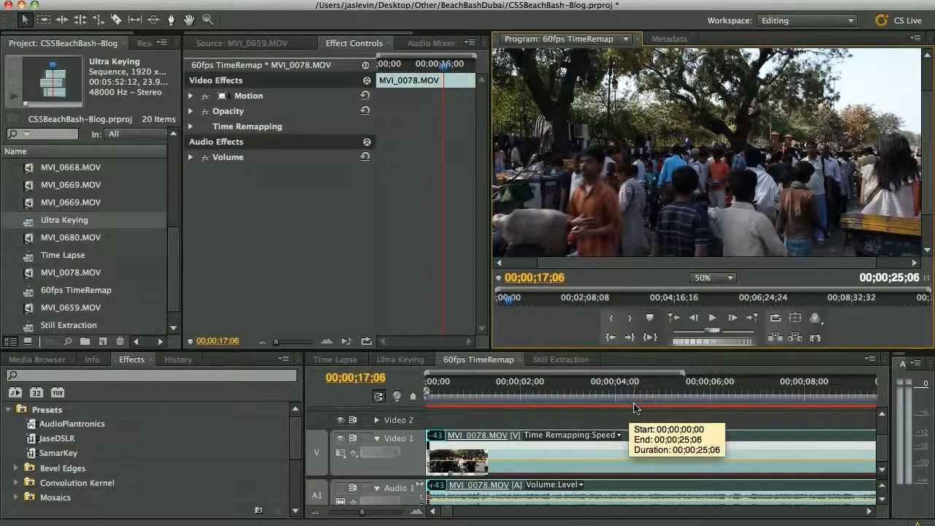
Step: Open the Time Lapse sequence, play its opening briefly and return the playhead to 00:00:00:00
left_click(327, 363)
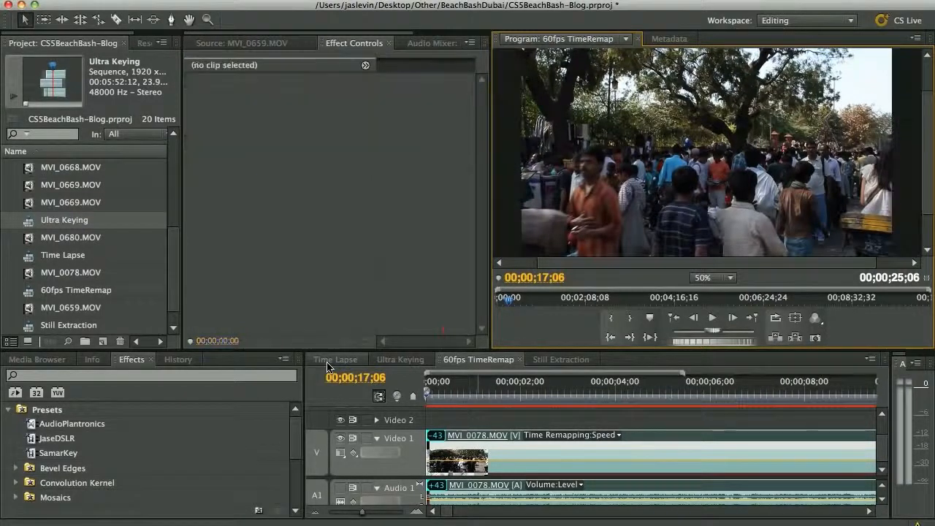
left_click(327, 363)
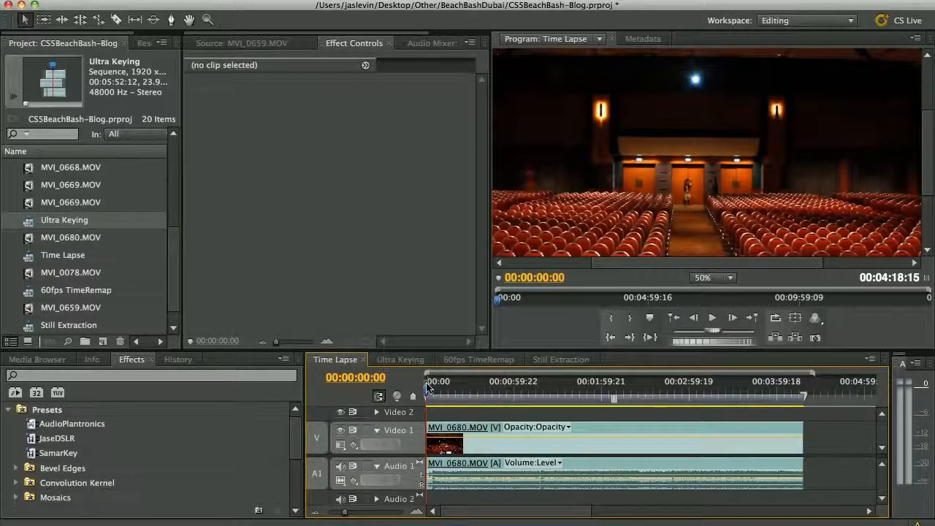
key("space")
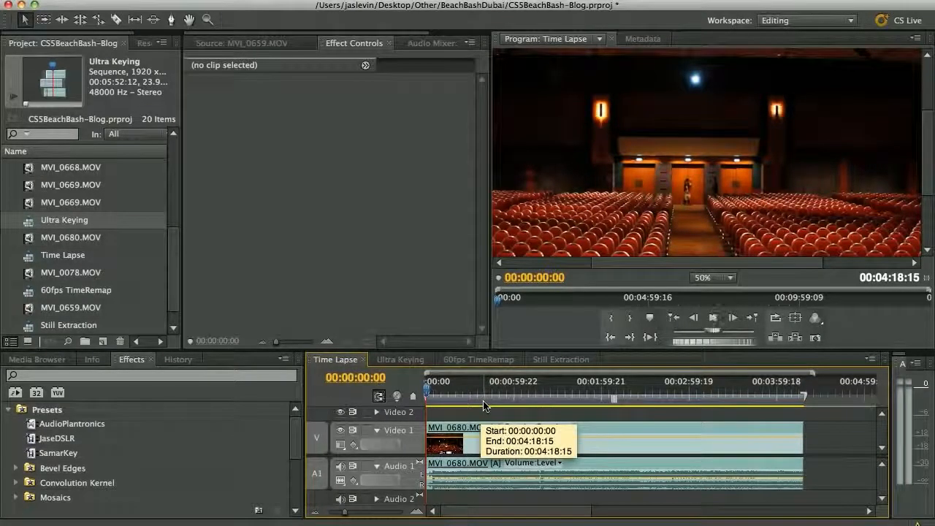
key("space")
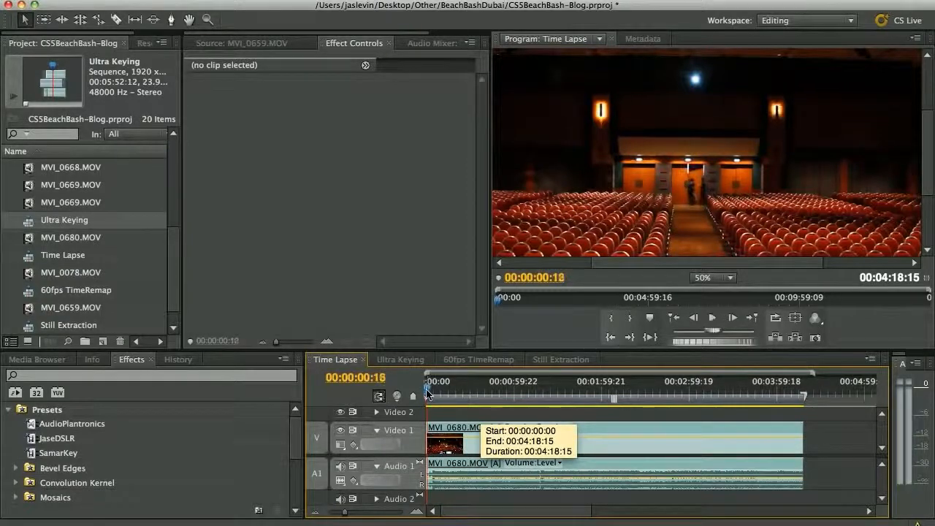
left_click_drag(428, 394, 402, 399)
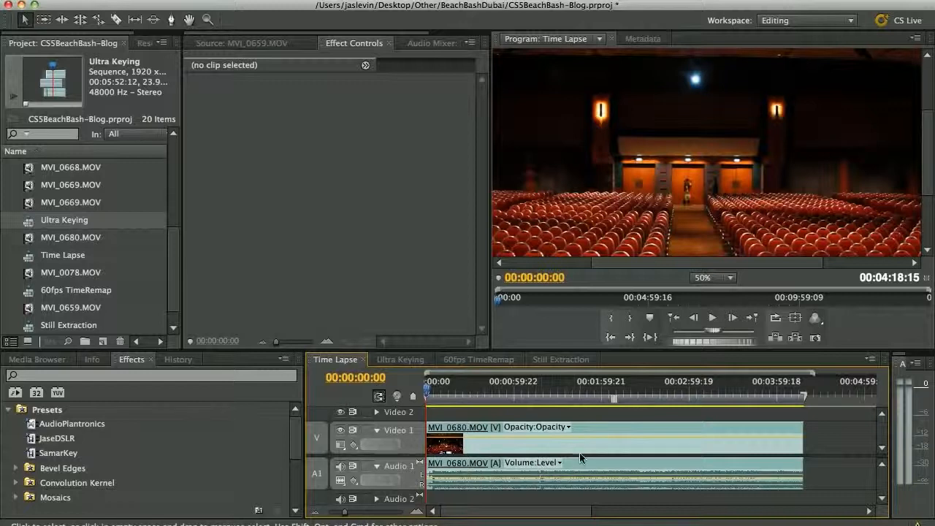
Step: Display the Time Remapping Speed line on MVI_0680.MOV and raise its speed until the video lasts about 50 seconds
left_click(567, 427)
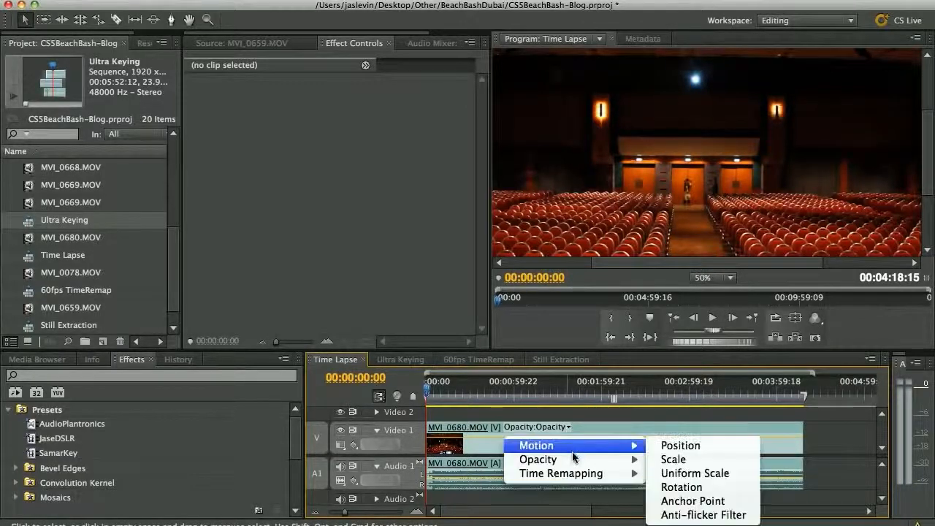
mouse_move(577, 474)
left_click(674, 472)
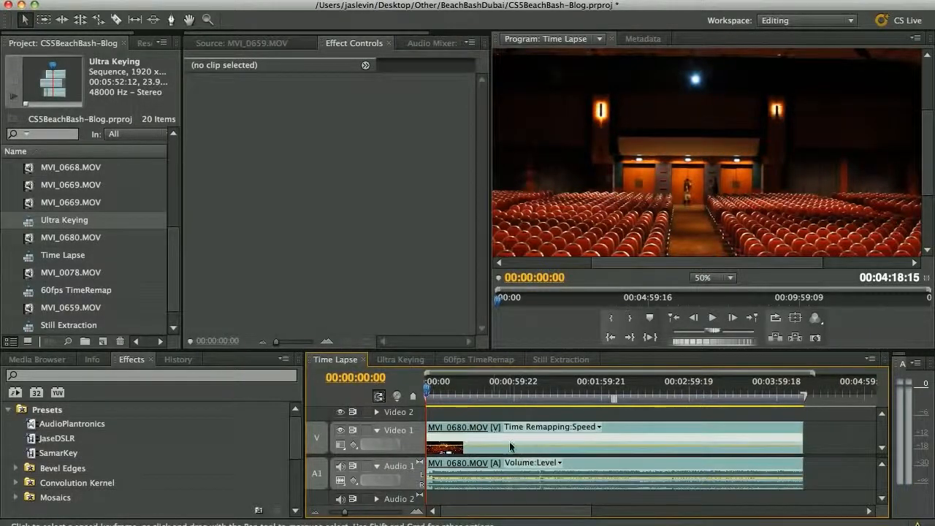
left_click_drag(510, 446, 511, 447)
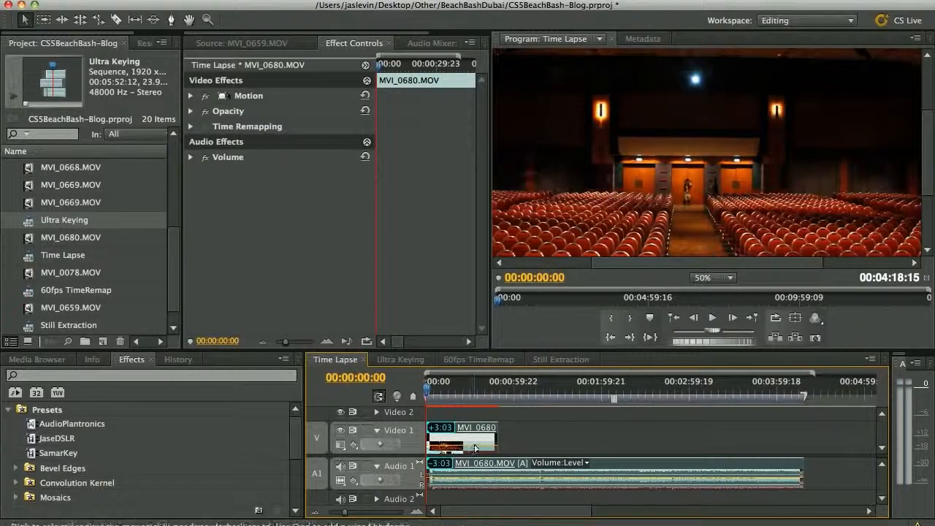
mouse_move(476, 447)
left_click_drag(475, 446, 481, 449)
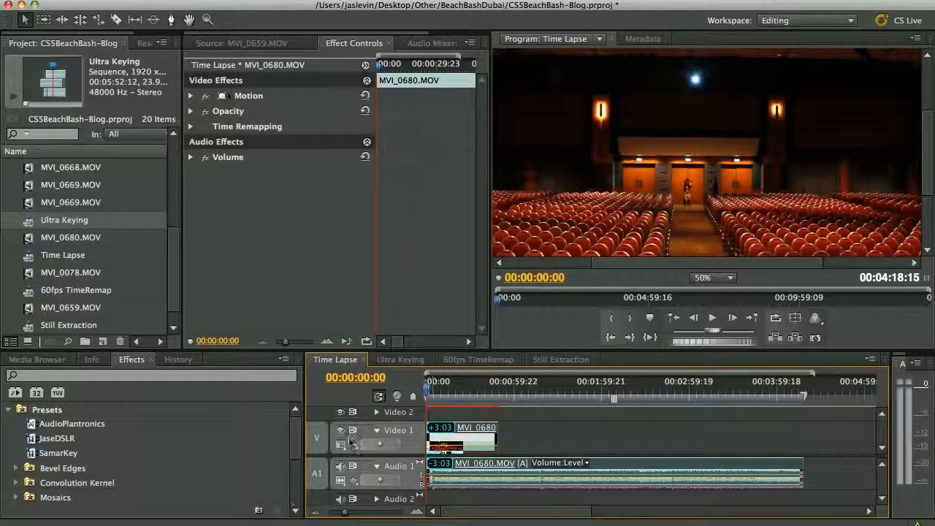
Step: Mute Audio 1, set the playback resolution to Full and play the sped-up clip up to 00:00:03:21
left_click(340, 466)
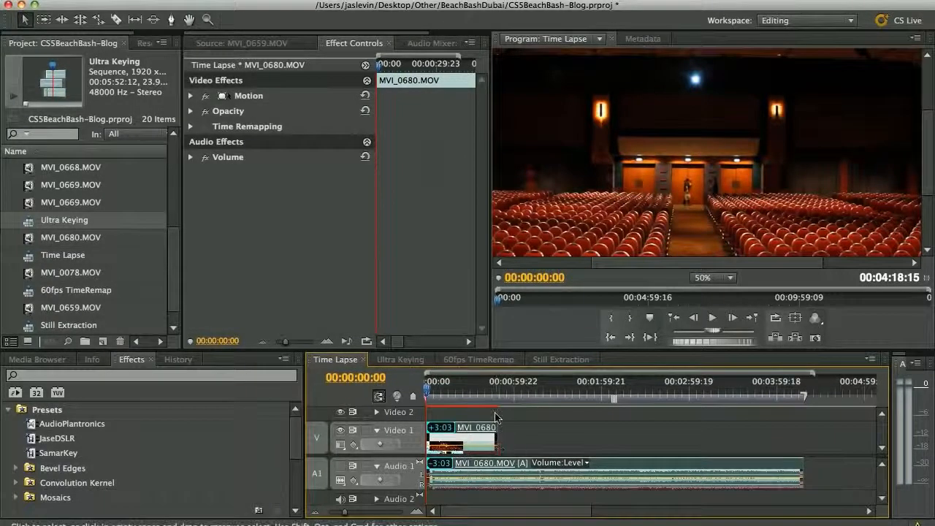
left_click(816, 317)
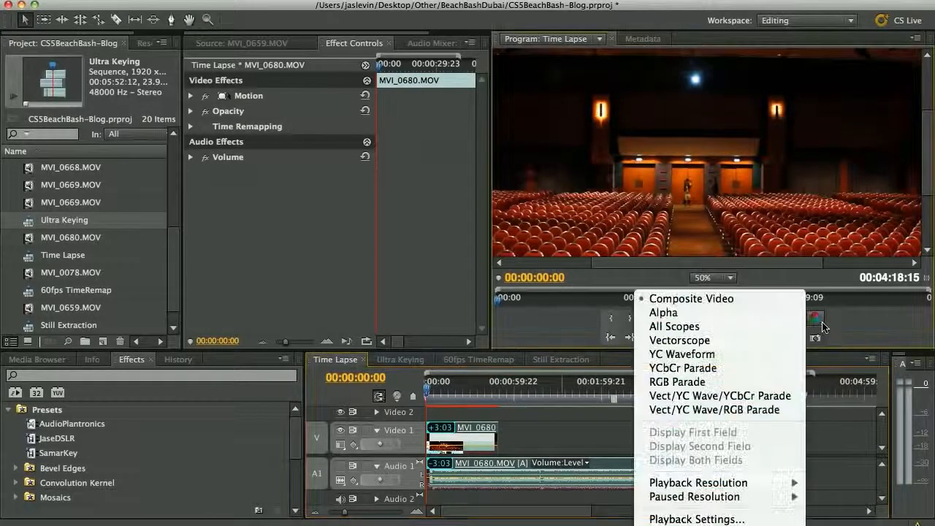
mouse_move(726, 488)
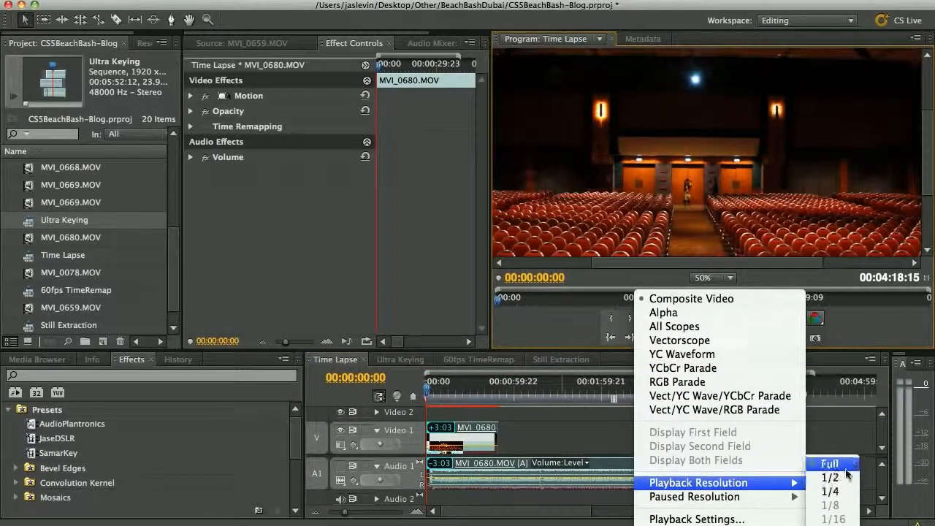
left_click(825, 462)
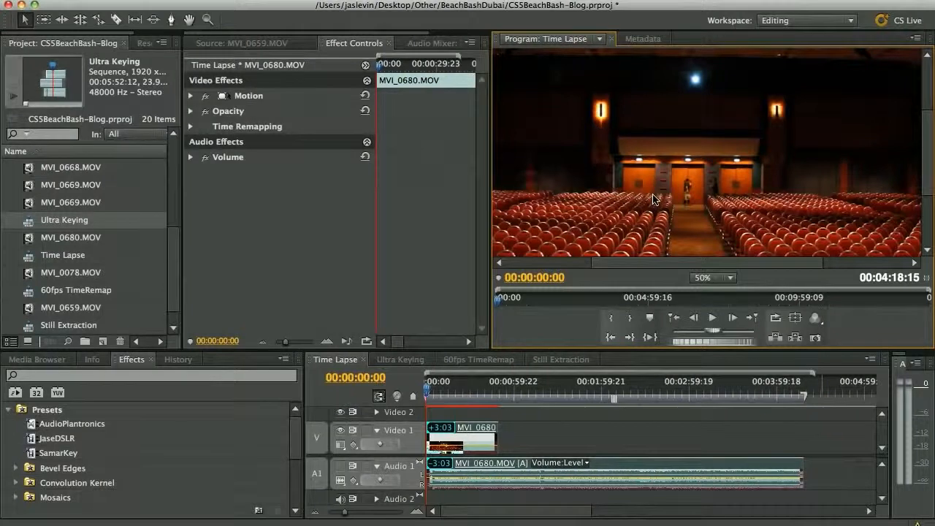
key("space")
Step: Set the Program monitor's playback resolution to 1/4 and resume playing the time lapse from 00:00:03:21 to 00:00:12:05
right_click(635, 291)
mouse_move(731, 483)
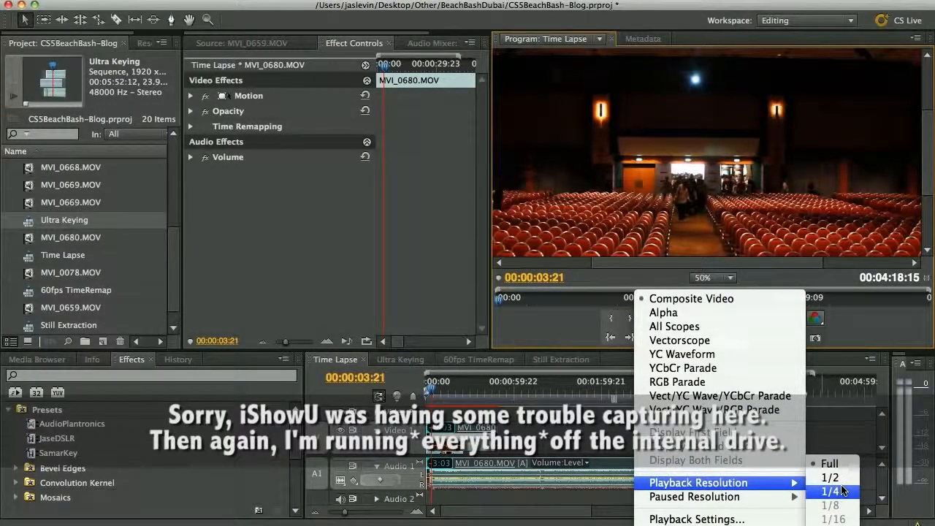
left_click(844, 491)
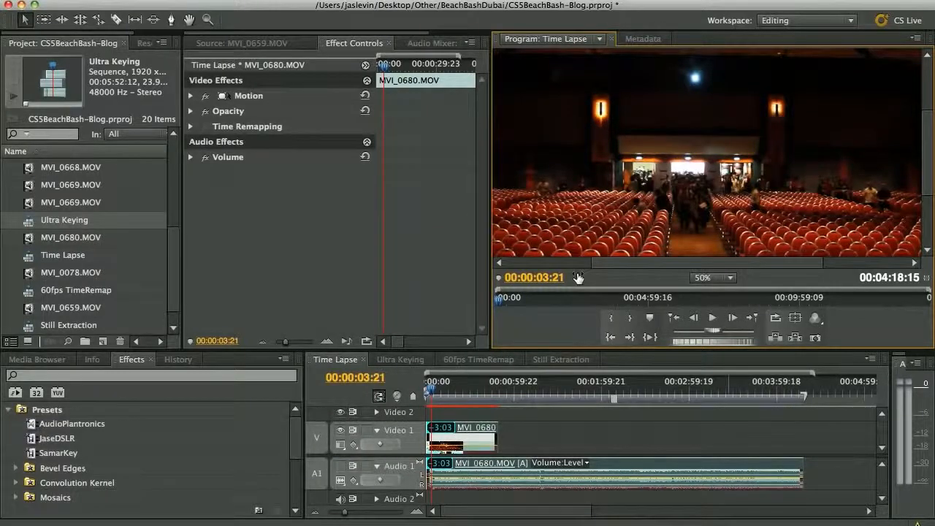
left_click(713, 317)
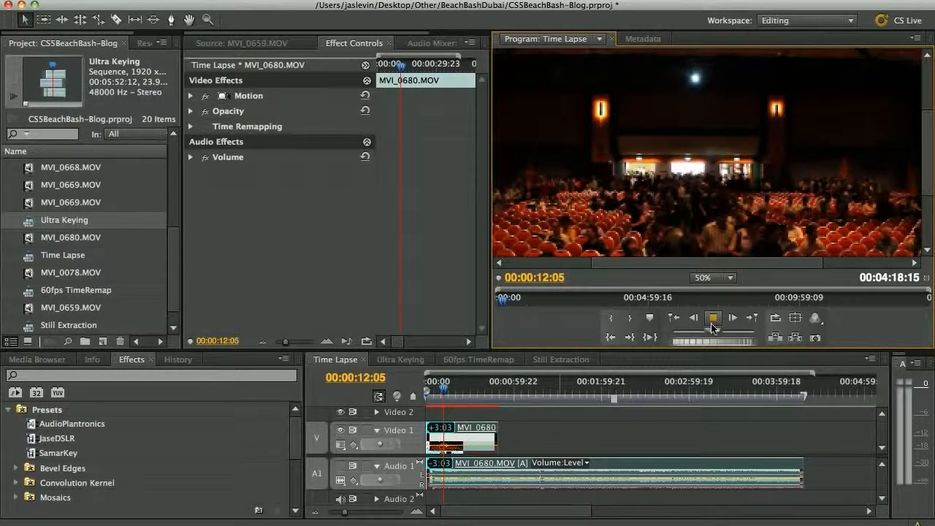
Step: Stop the time lapse playback and open the Still Extraction sequence
left_click(713, 325)
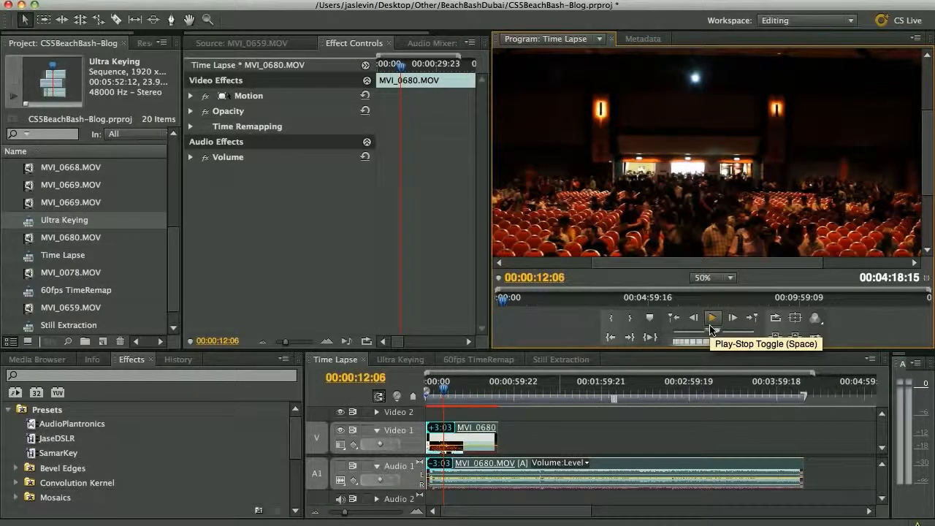
left_click(577, 361)
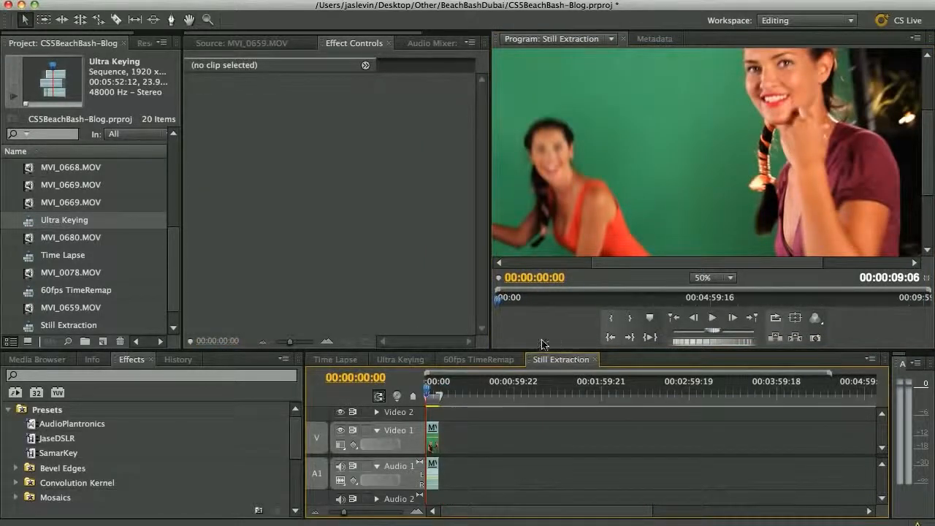
key("backslash")
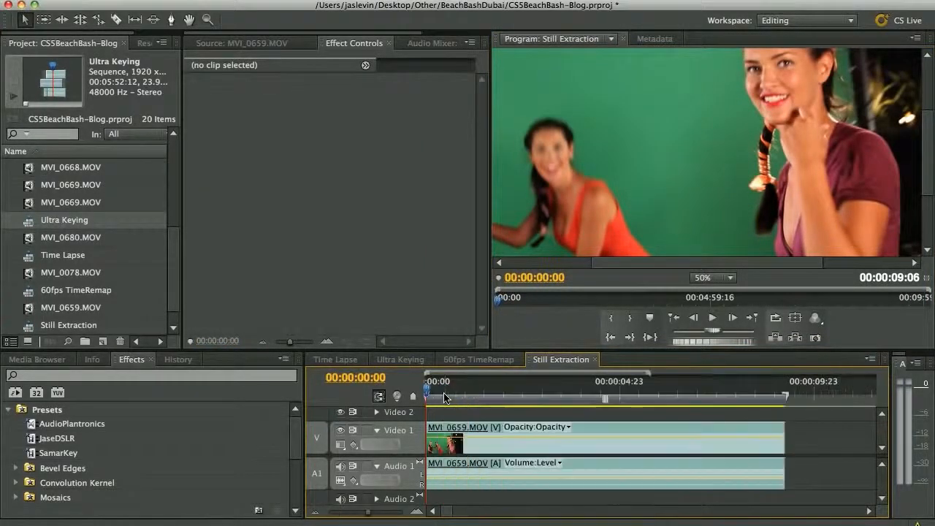
Step: Scrub through MVI_0659.MOV to 00:00:04:02 and step forward frame by frame to 00:00:04:15
left_click(430, 392)
left_click_drag(430, 393, 585, 391)
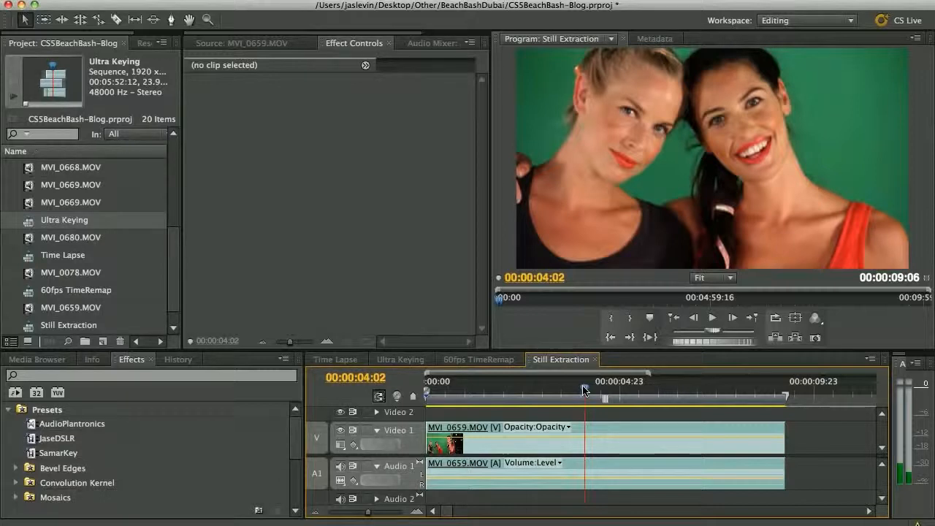
key("Right")
key("Right")
key("Right")
key("Right")
key("Right")
key("Right")
key("Right")
key("Right")
key("Right")
key("Right")
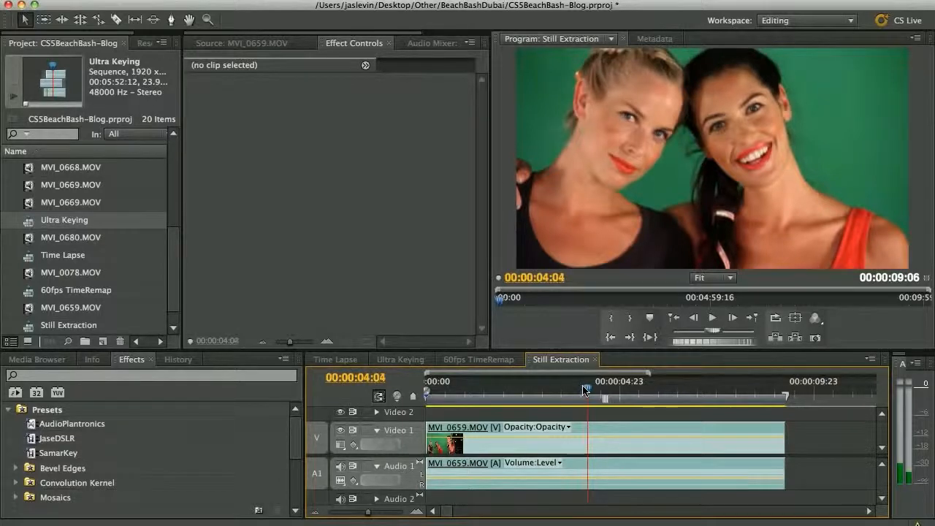
key("Right")
key("Right")
key("Right")
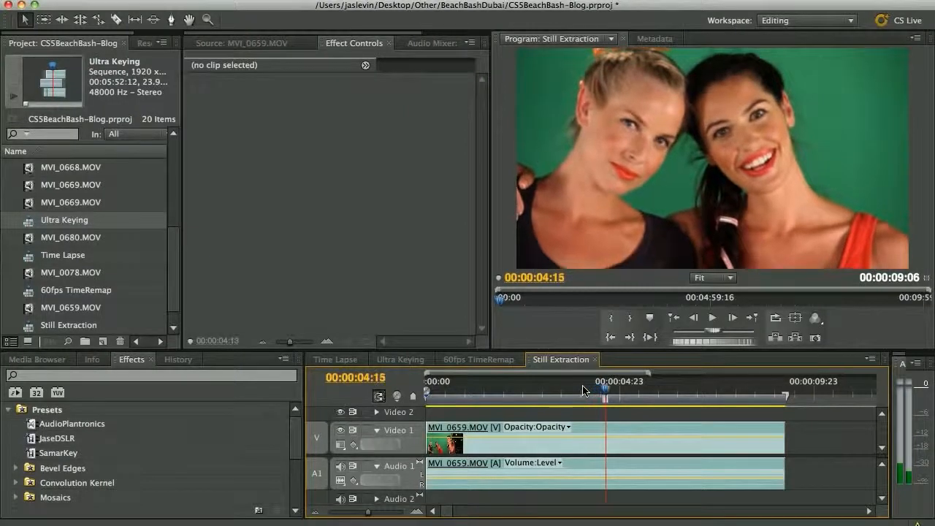
Step: Park the playhead at 00:00:04:00, inspect that frame in the maximized Program monitor and restore the panel layout
left_click_drag(604, 392, 582, 392)
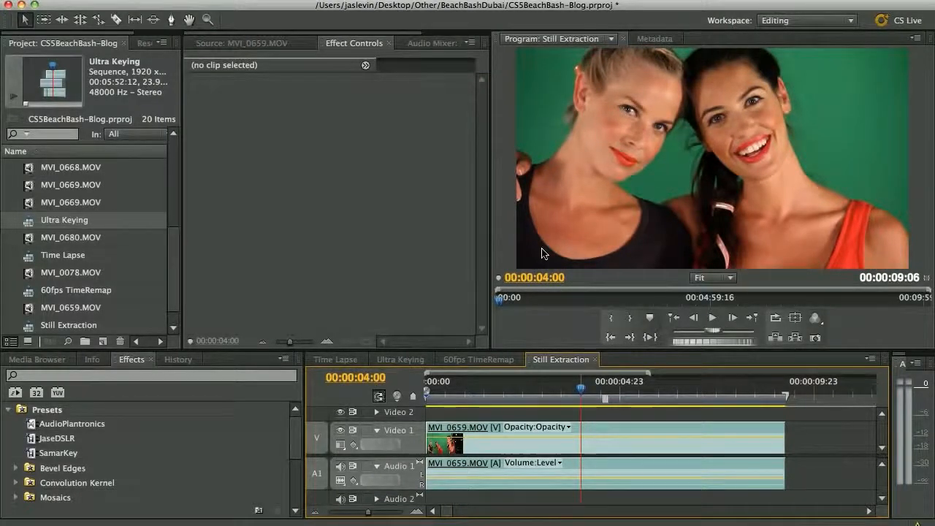
key("grave")
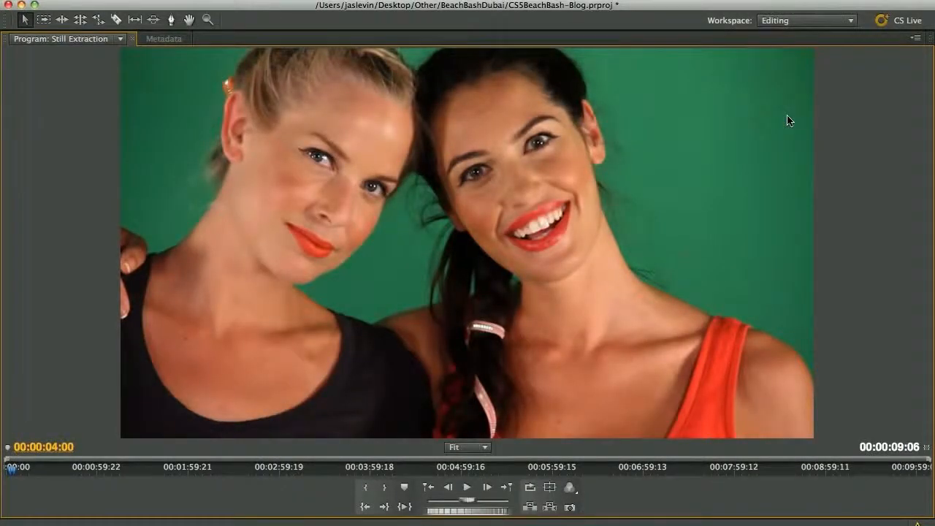
key("grave")
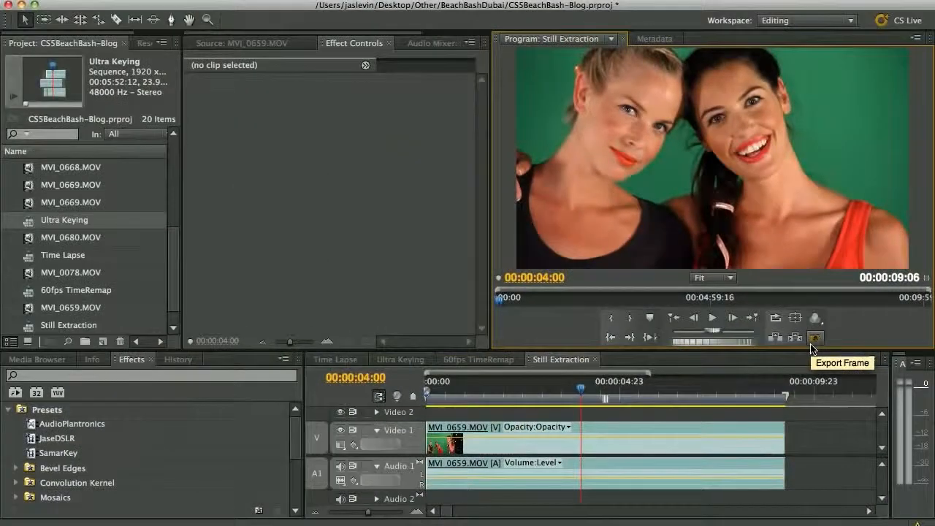
Step: Export the current frame of the Still Extraction sequence to the Desktop as a TIFF named ModelsDubai
left_click(813, 342)
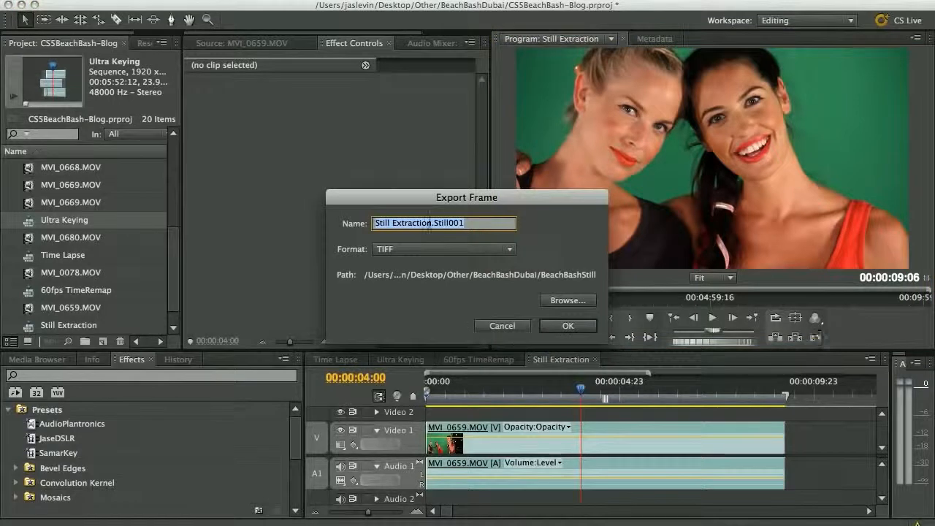
type("ModelsDubai")
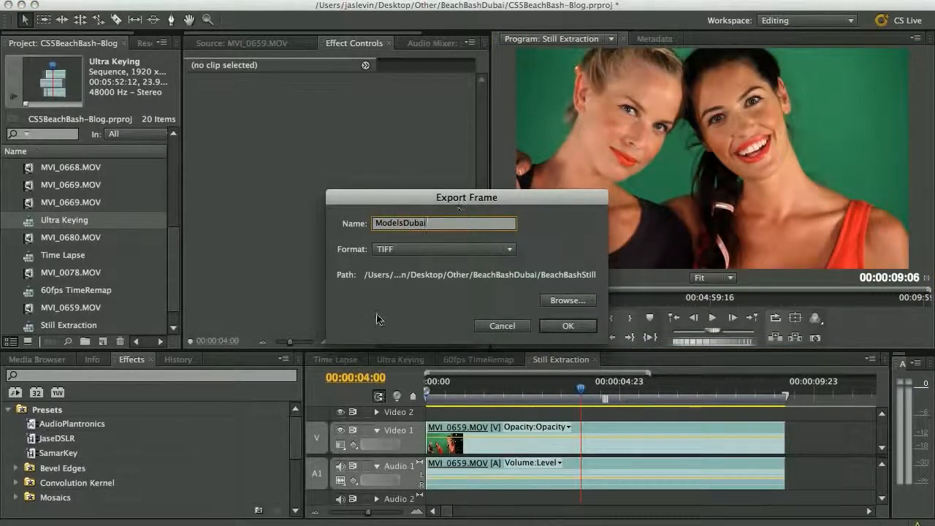
left_click(414, 249)
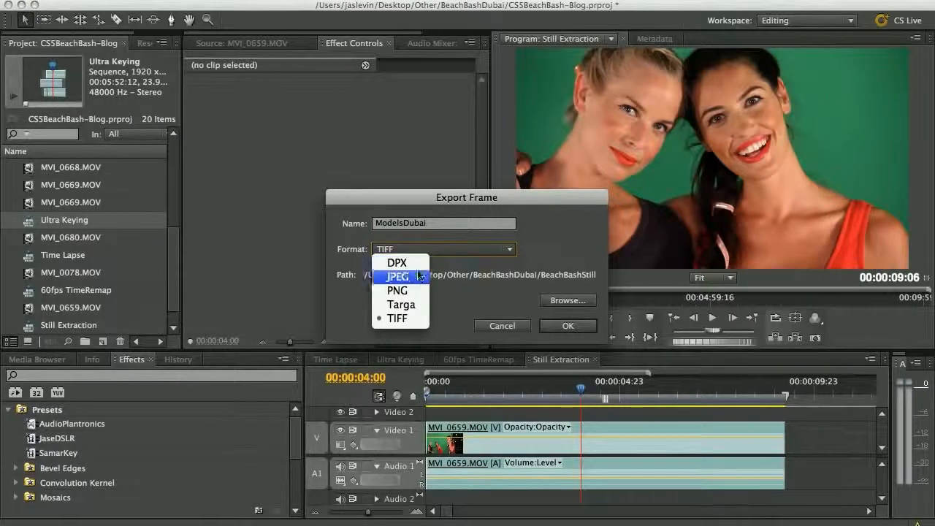
left_click(397, 319)
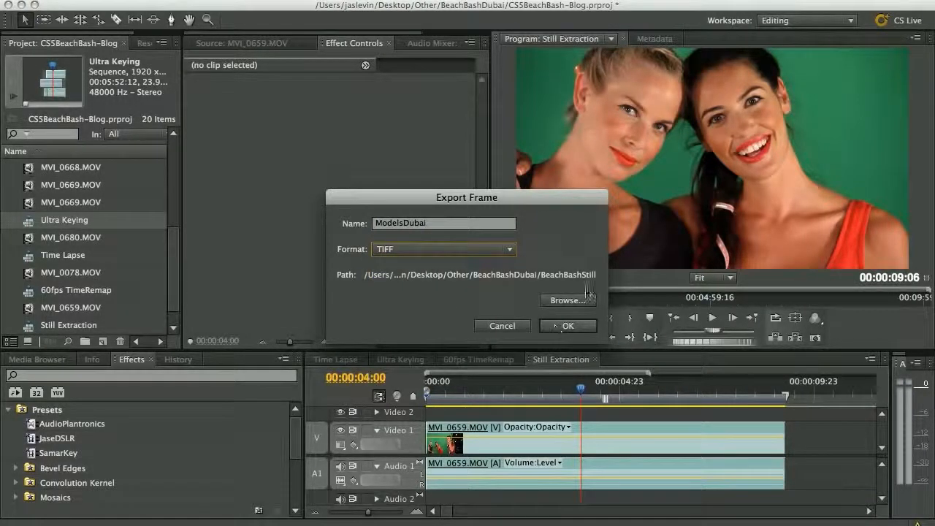
left_click(587, 296)
left_click(363, 295)
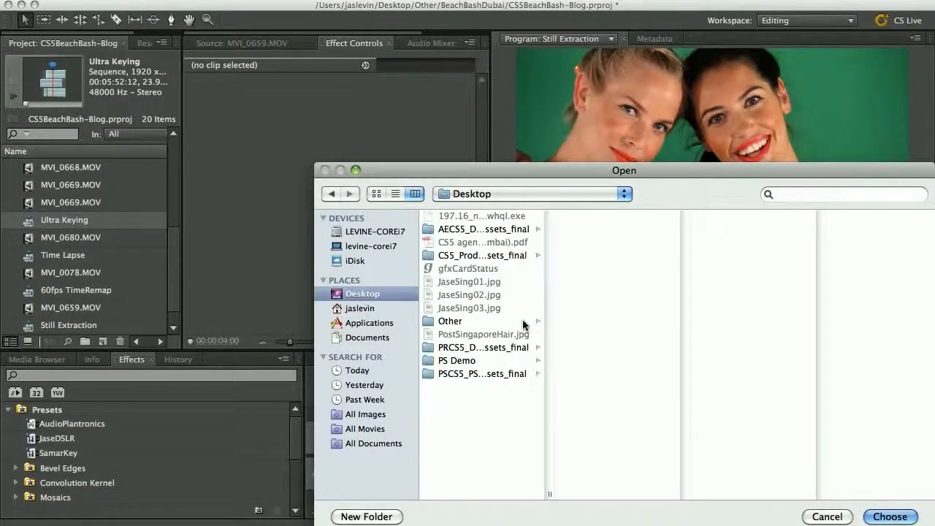
left_click(890, 517)
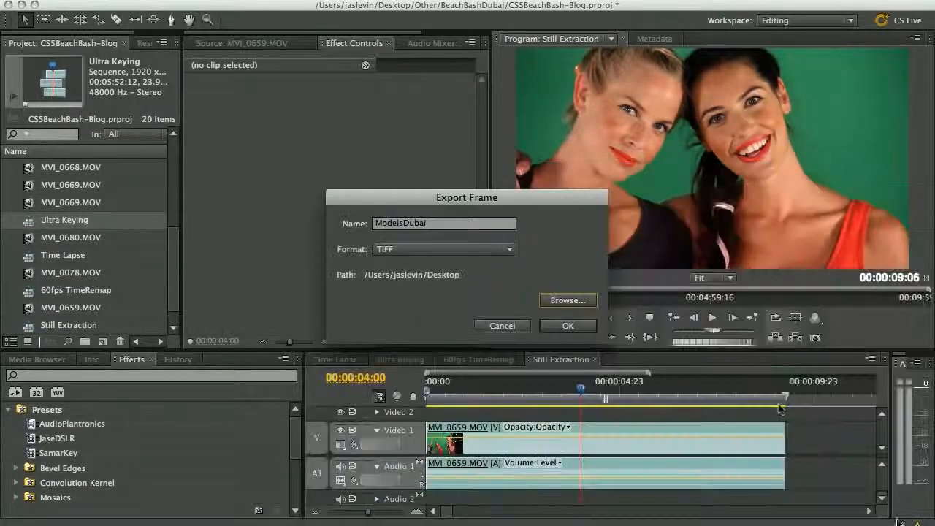
left_click(575, 328)
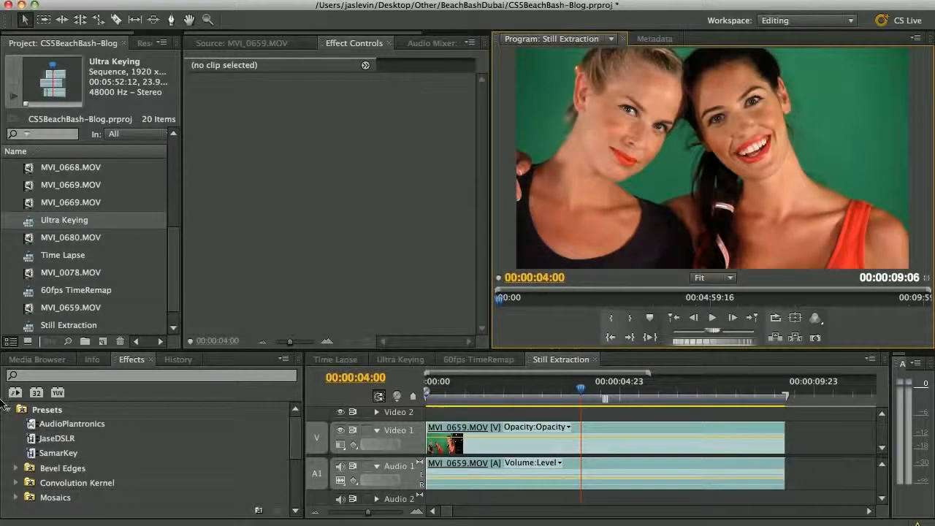
Step: Import ModelsDubai.tif from the Desktop folder into the project and open it in the Source monitor
left_click(37, 359)
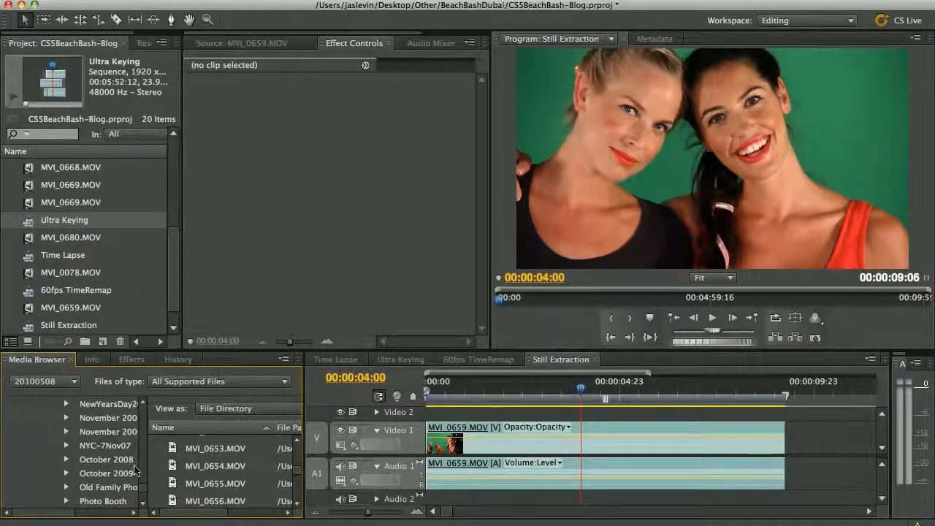
scroll(143, 482, "up", 3)
scroll(143, 482, "up", 10)
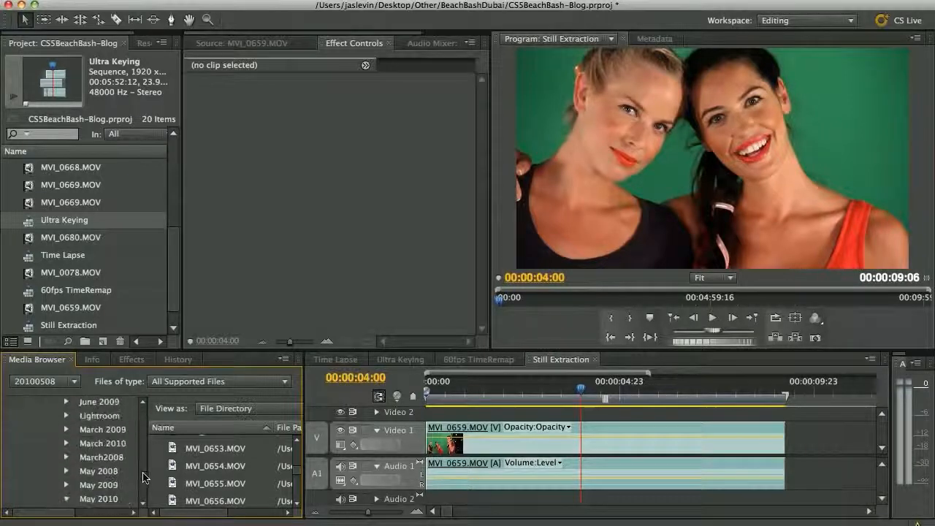
scroll(147, 442, "up", 10)
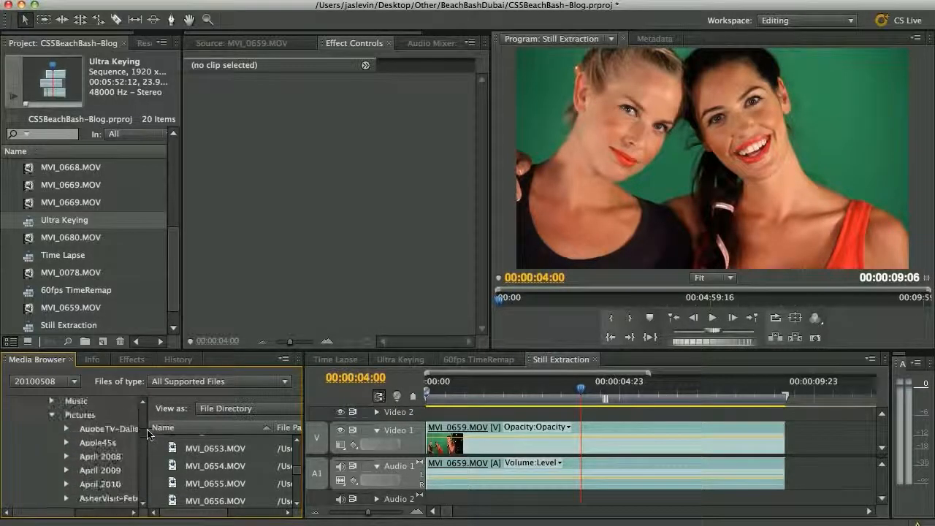
scroll(149, 424, "up", 2)
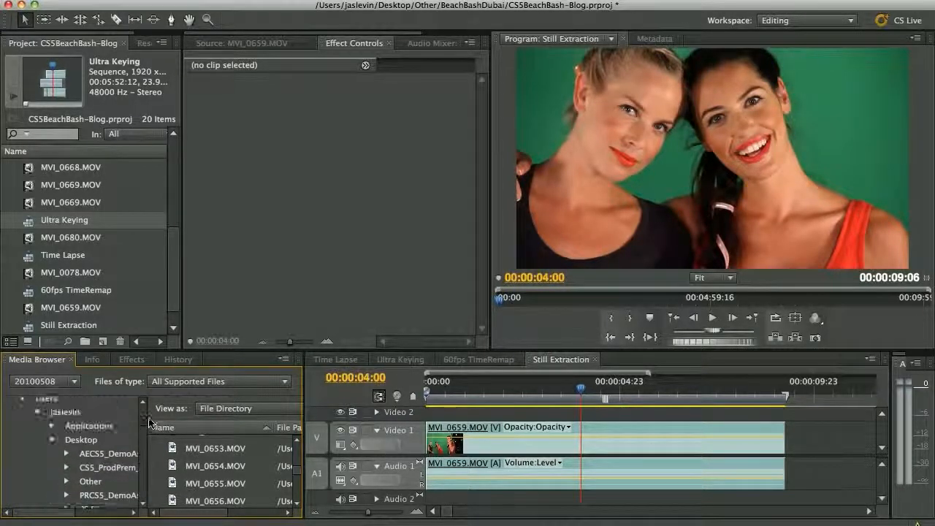
left_click(85, 418)
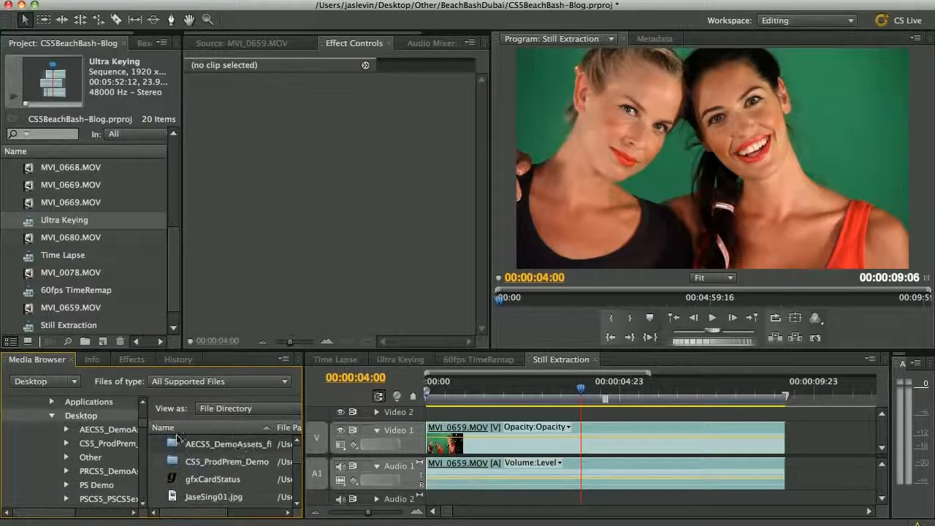
scroll(219, 471, "down", 4)
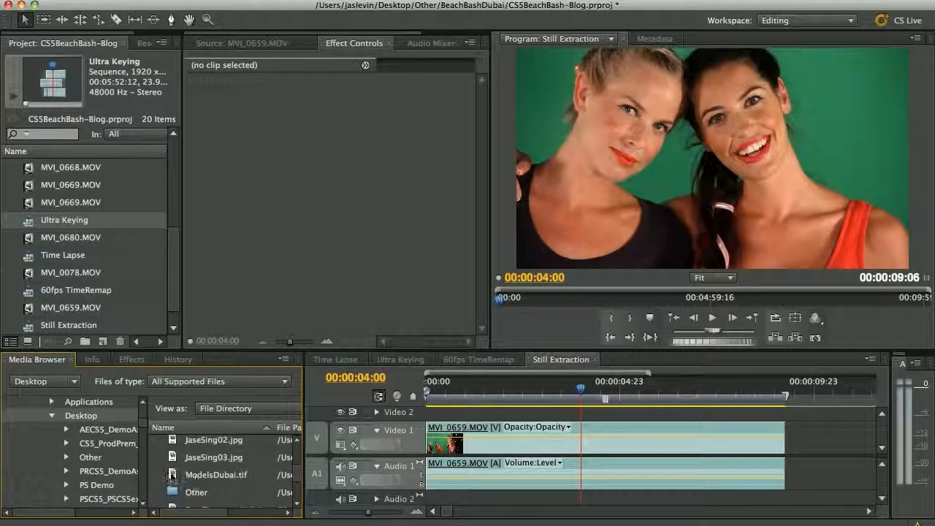
left_click_drag(170, 475, 130, 241)
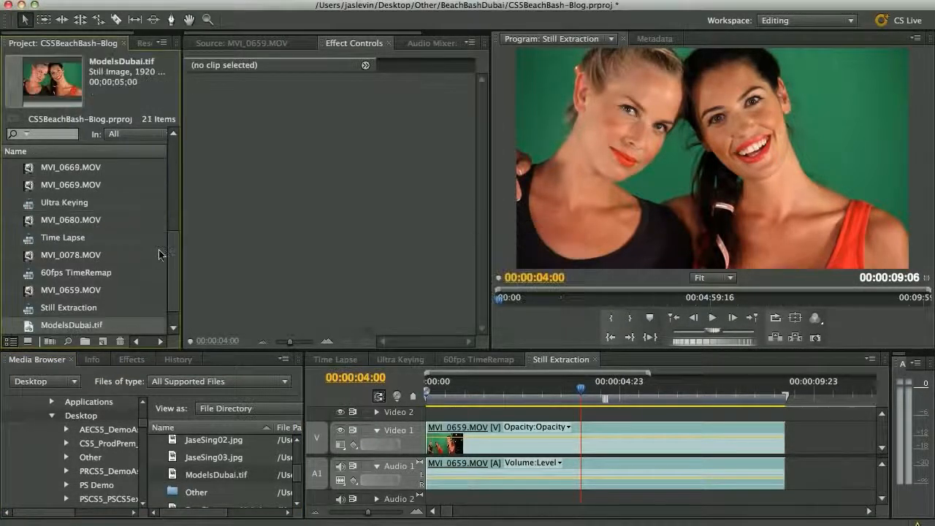
double_click(29, 326)
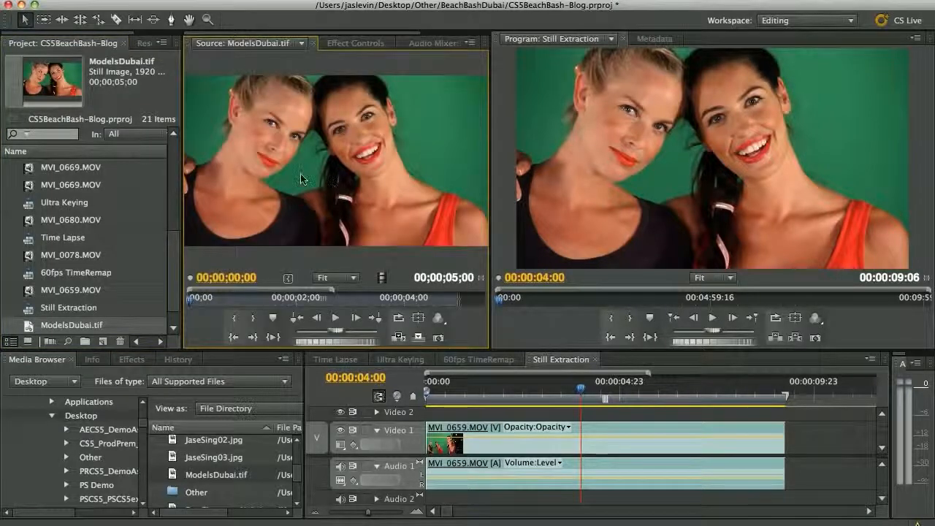